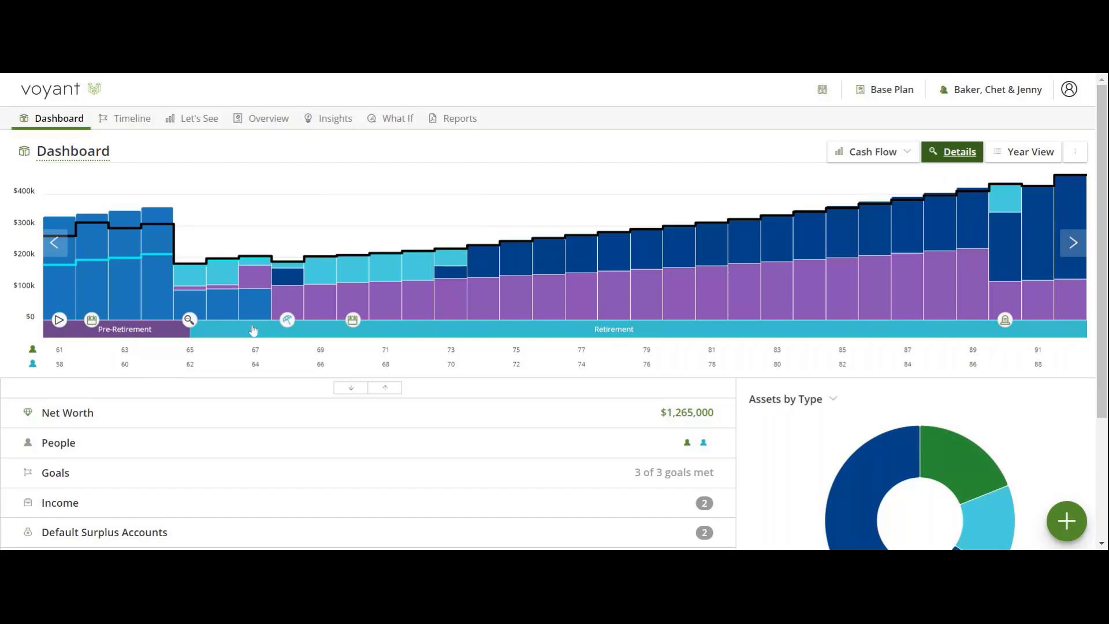
Examine the yearly income sources and needs across the retirement years of the dashboard's detailed cash flow chart
mouse_move(245, 322)
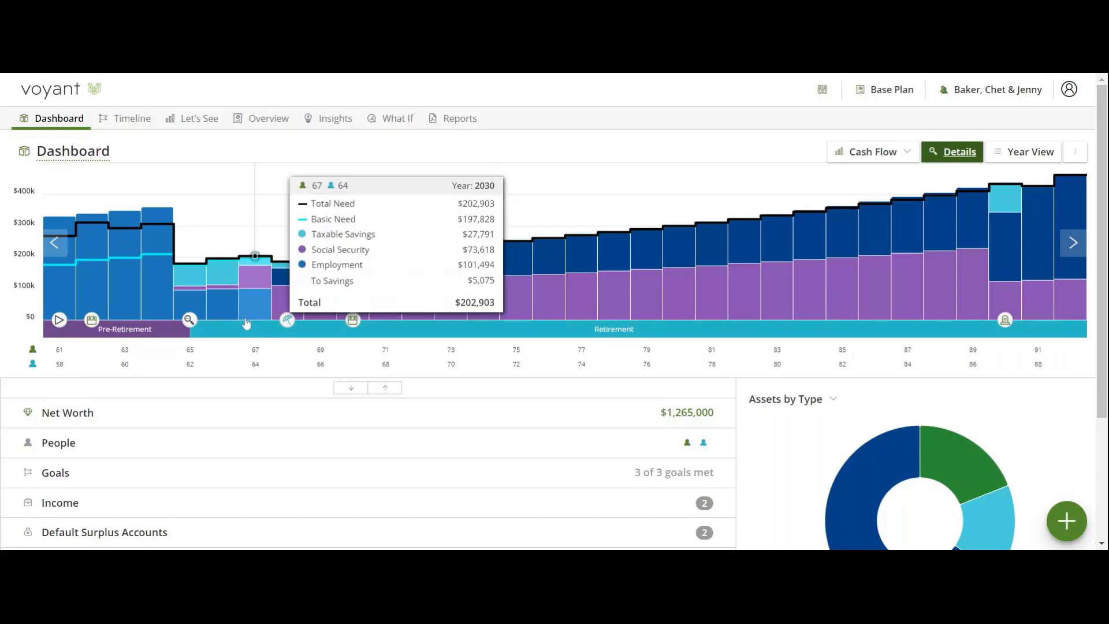
mouse_move(288, 319)
mouse_move(318, 296)
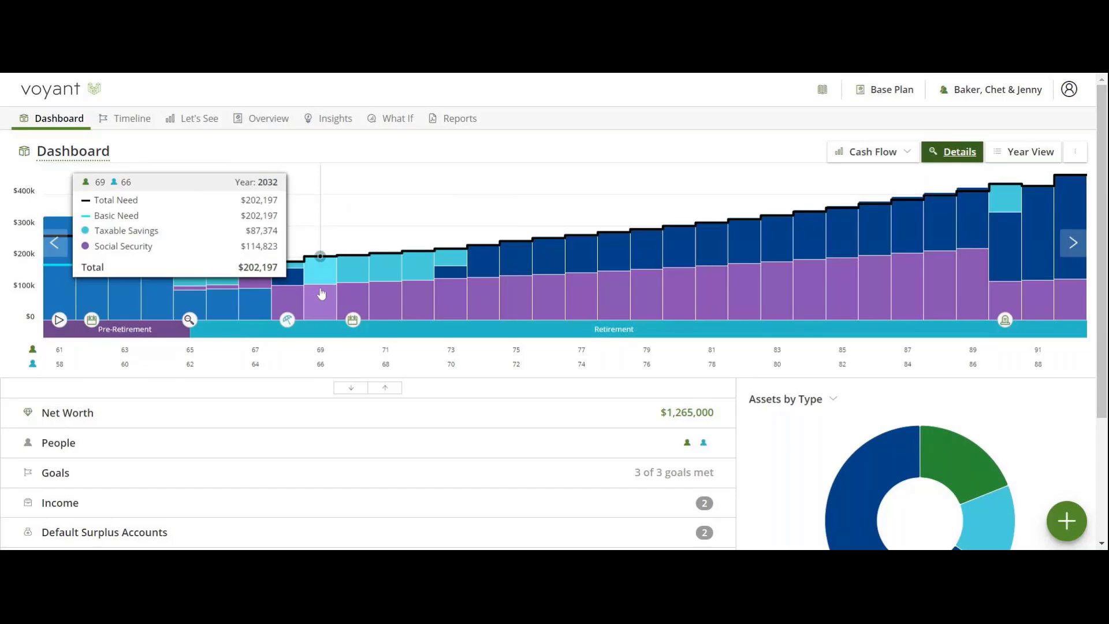
mouse_move(487, 279)
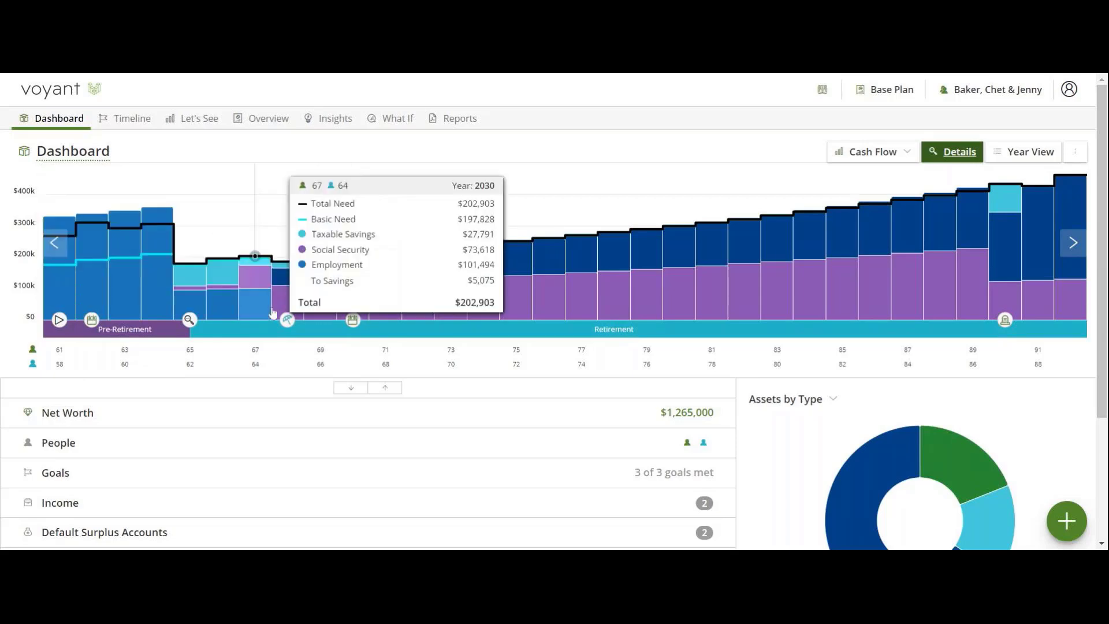
mouse_move(865, 300)
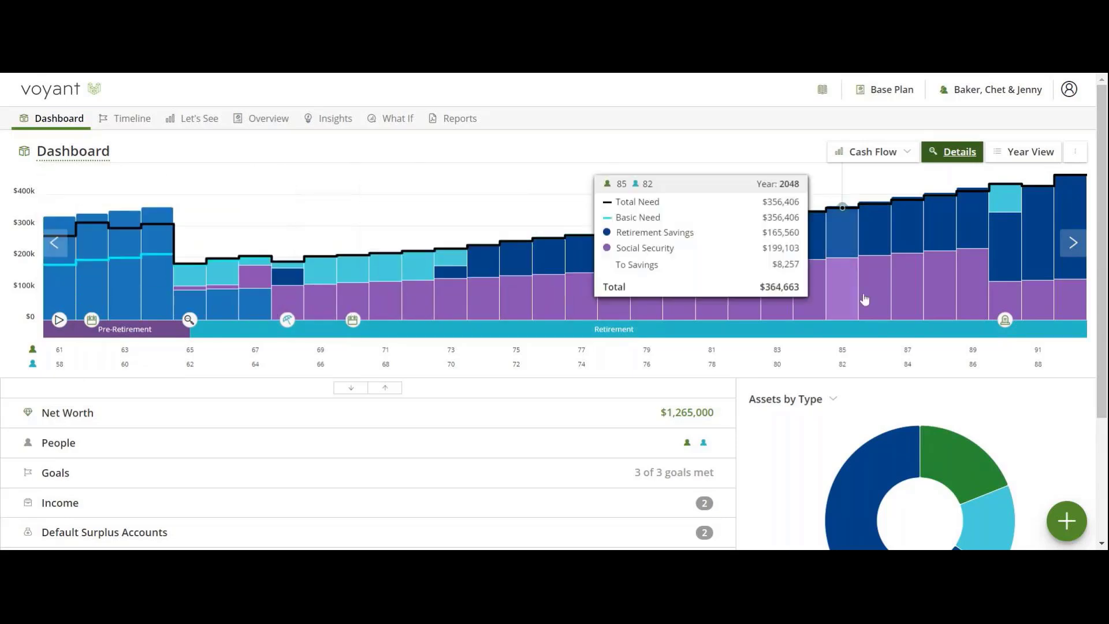
mouse_move(479, 314)
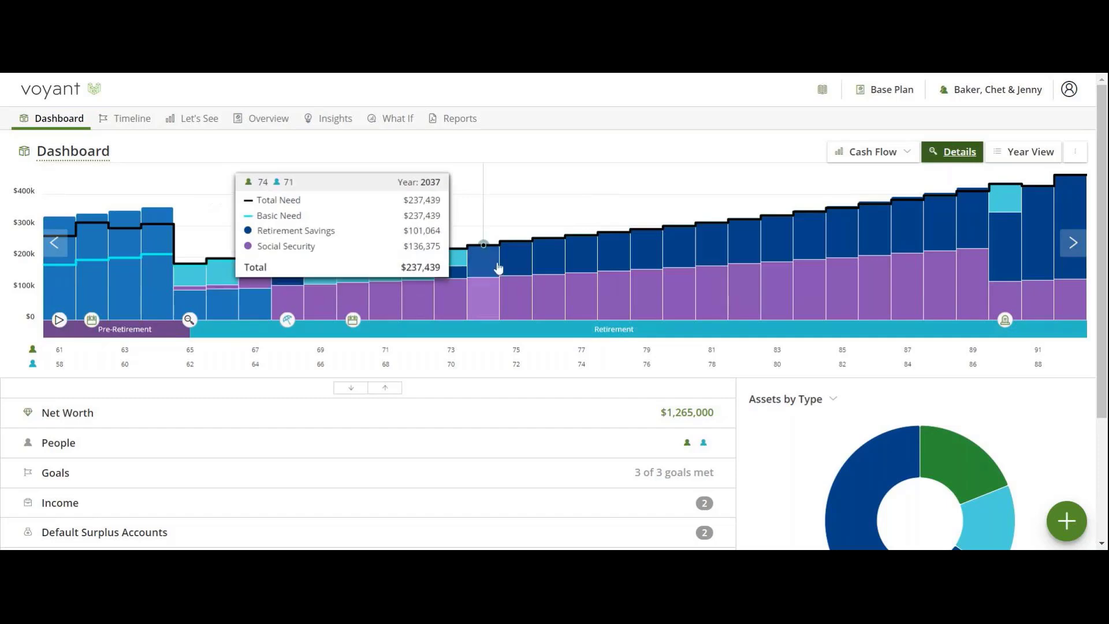
mouse_move(675, 269)
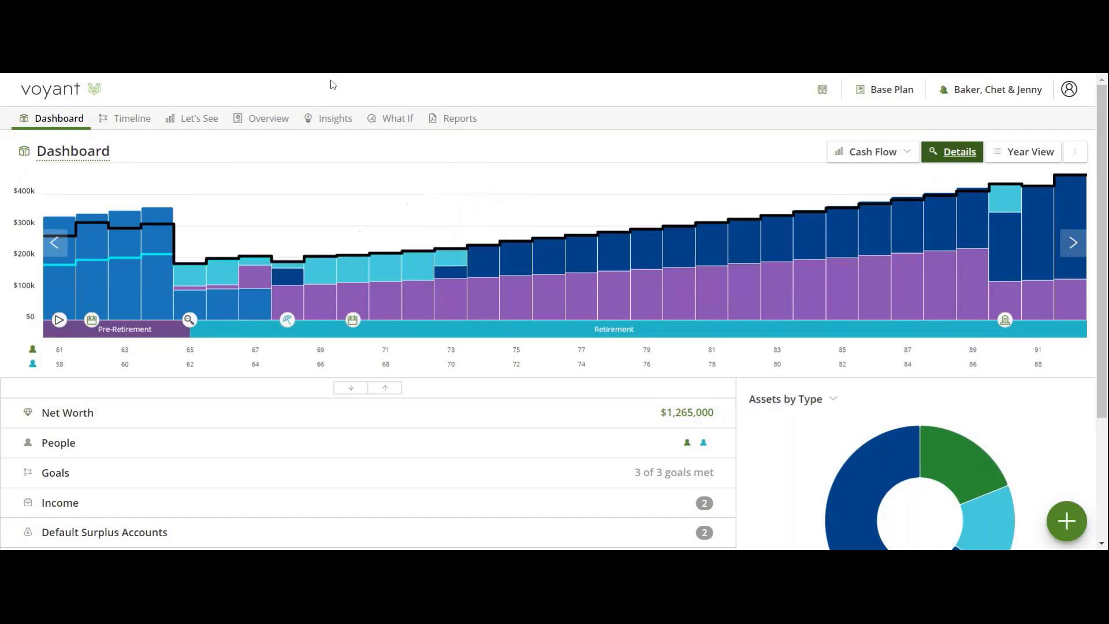
Open the Longevity Risk (Annuity) insight from the list of plan scenarios
click(335, 119)
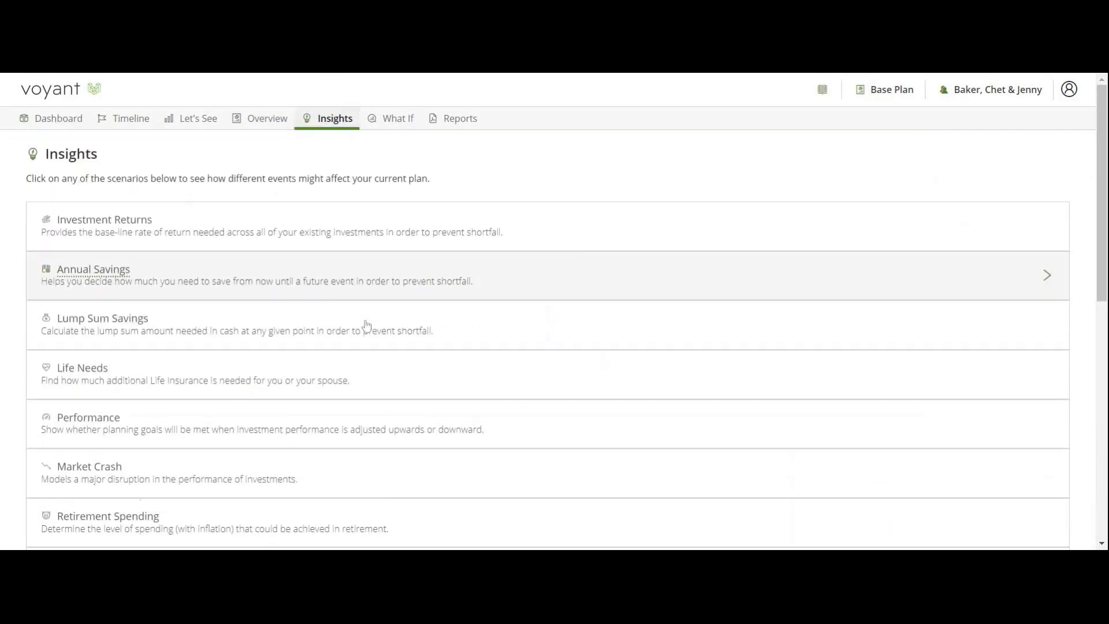
scroll(354, 376, down, 6)
scroll(347, 379, down, 3)
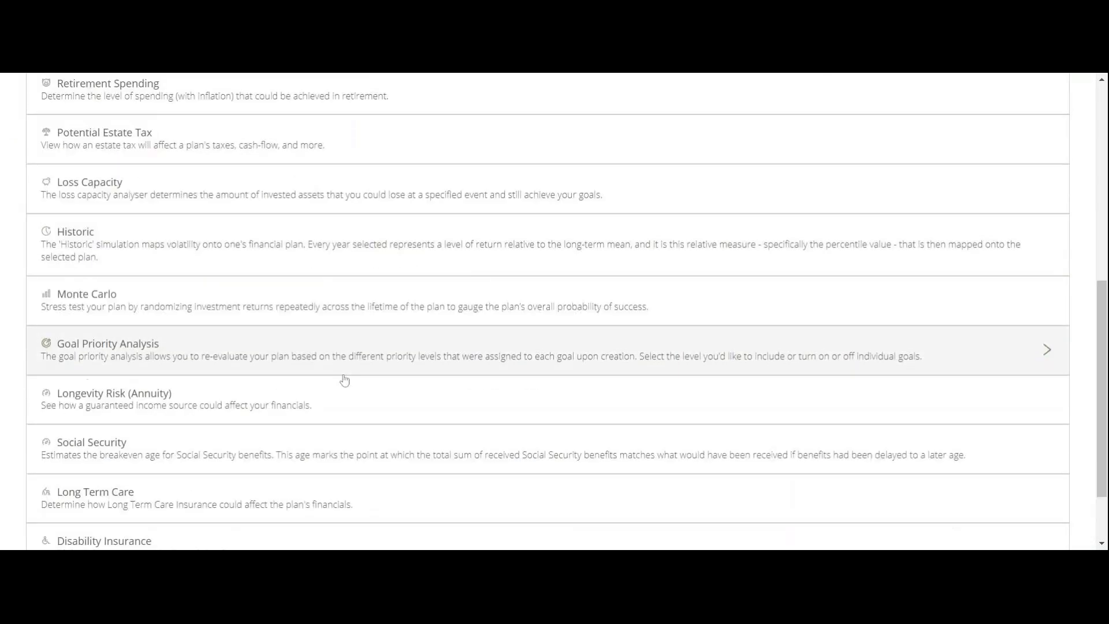
click(180, 314)
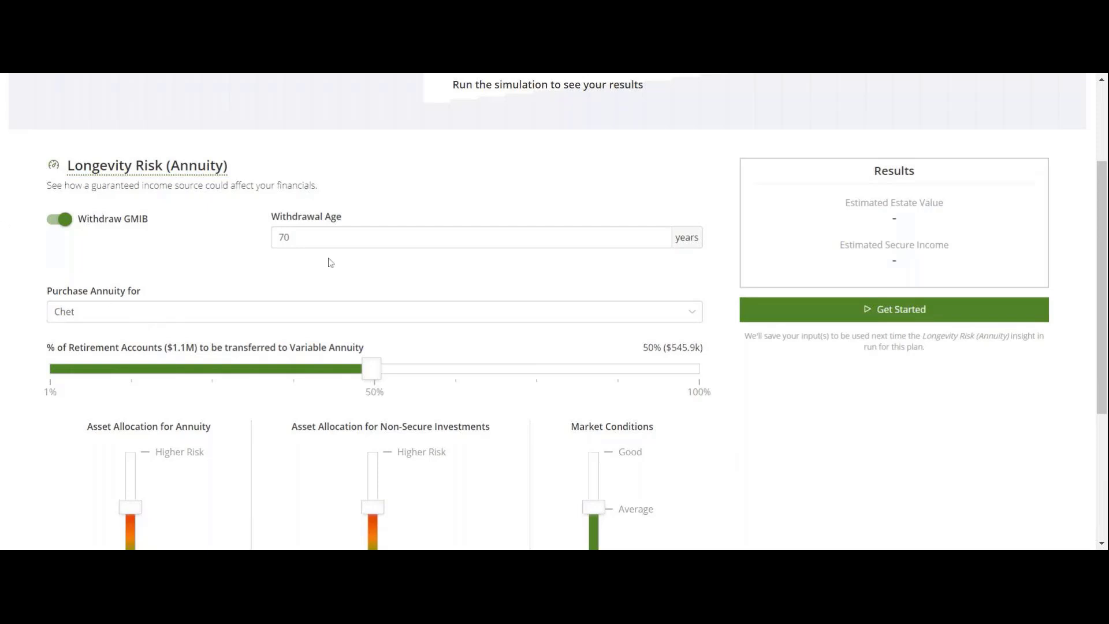
Try transferring 52% of the retirement accounts to the variable annuity, and return the share to 50%
scroll(339, 258, up, 2)
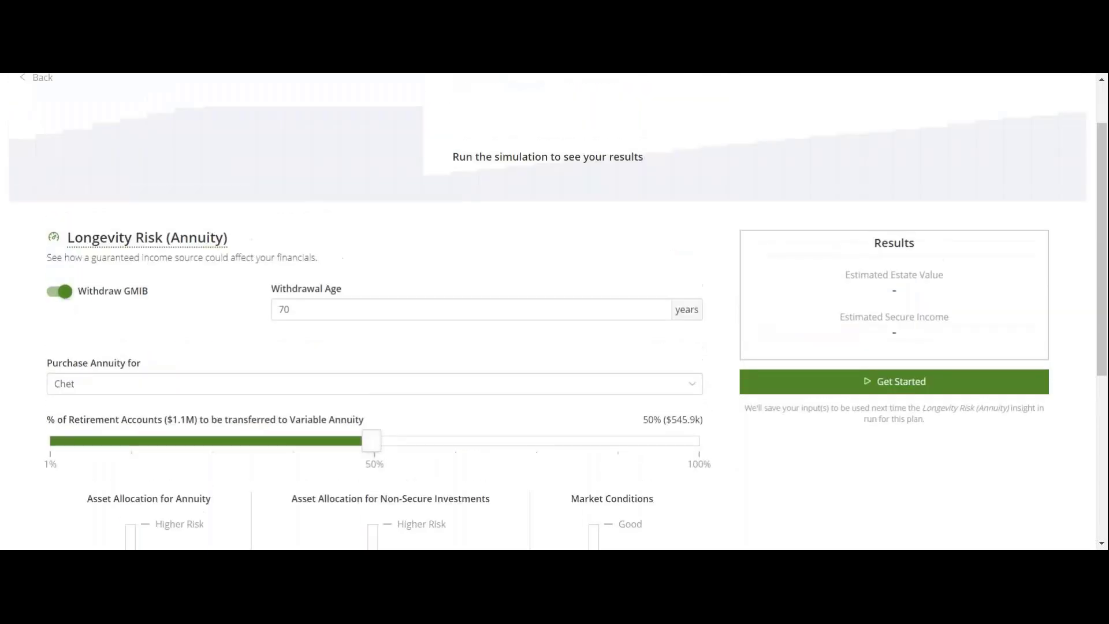
scroll(255, 303, down, 2)
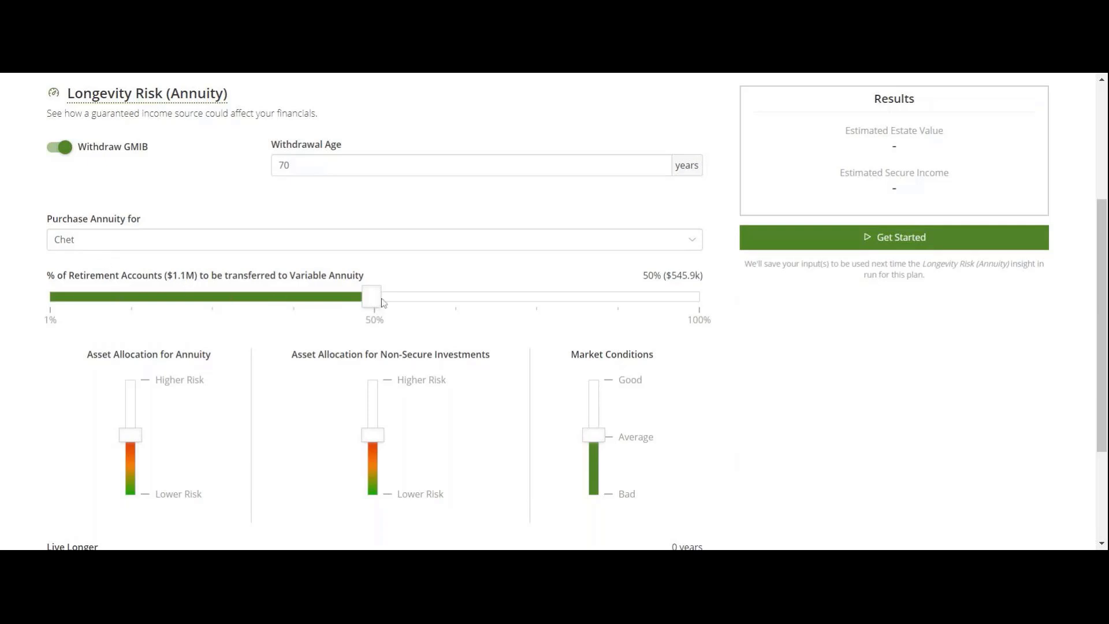
mouse_move(381, 302)
mouse_down()
mouse_move(491, 304)
mouse_move(391, 315)
mouse_up()
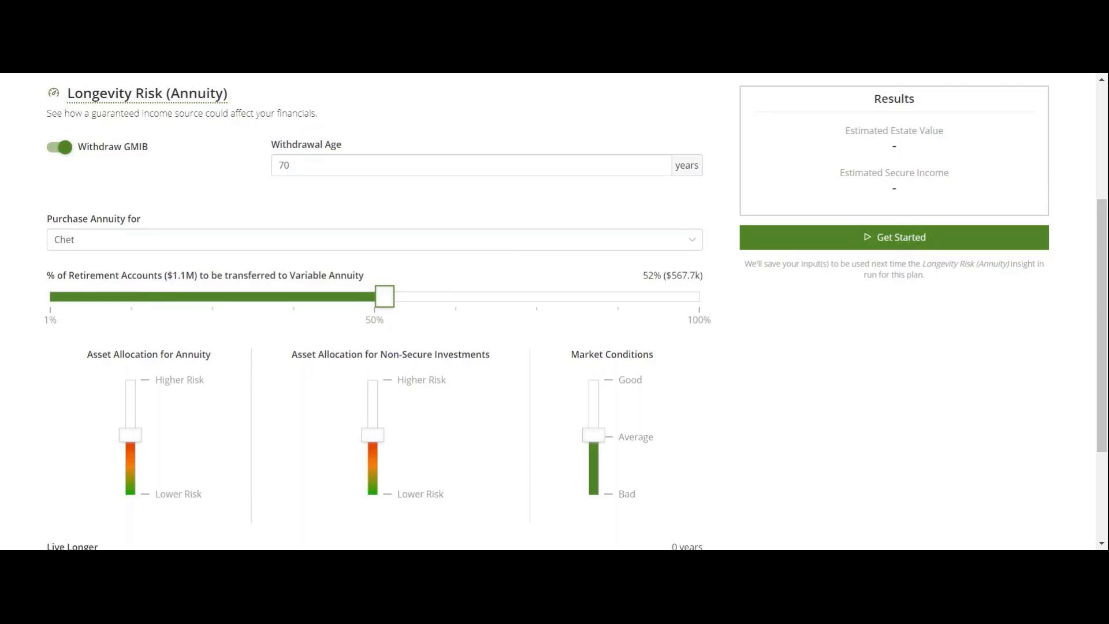
drag(384, 299, 379, 299)
click(375, 306)
Review the asset allocation mixes for the annuity and the non-secure investments
scroll(223, 333, down, 3)
mouse_move(135, 303)
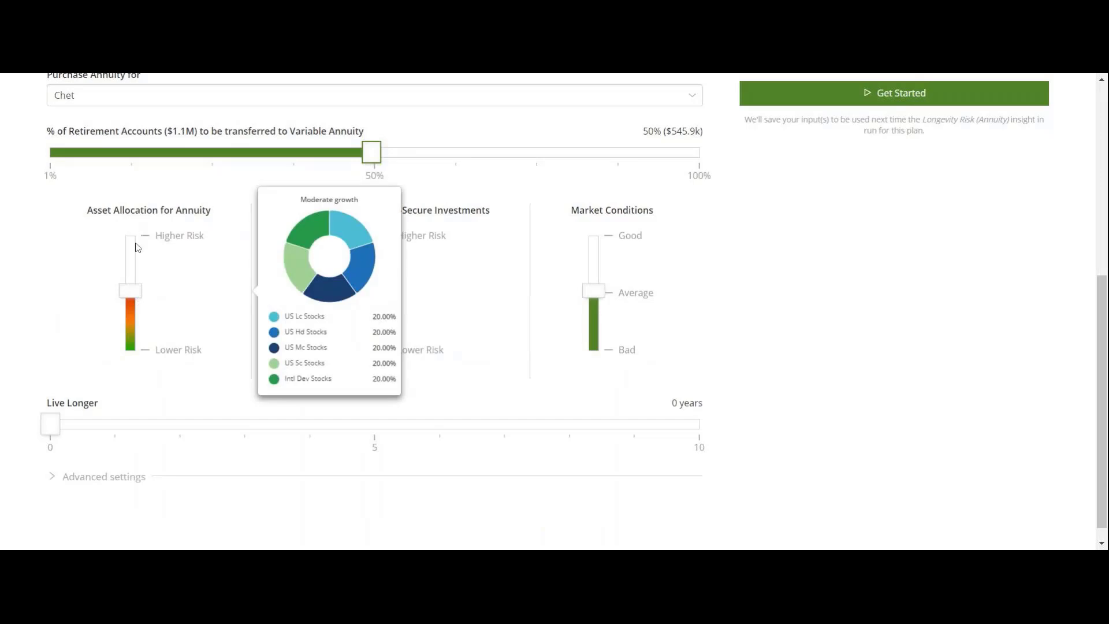
mouse_move(459, 224)
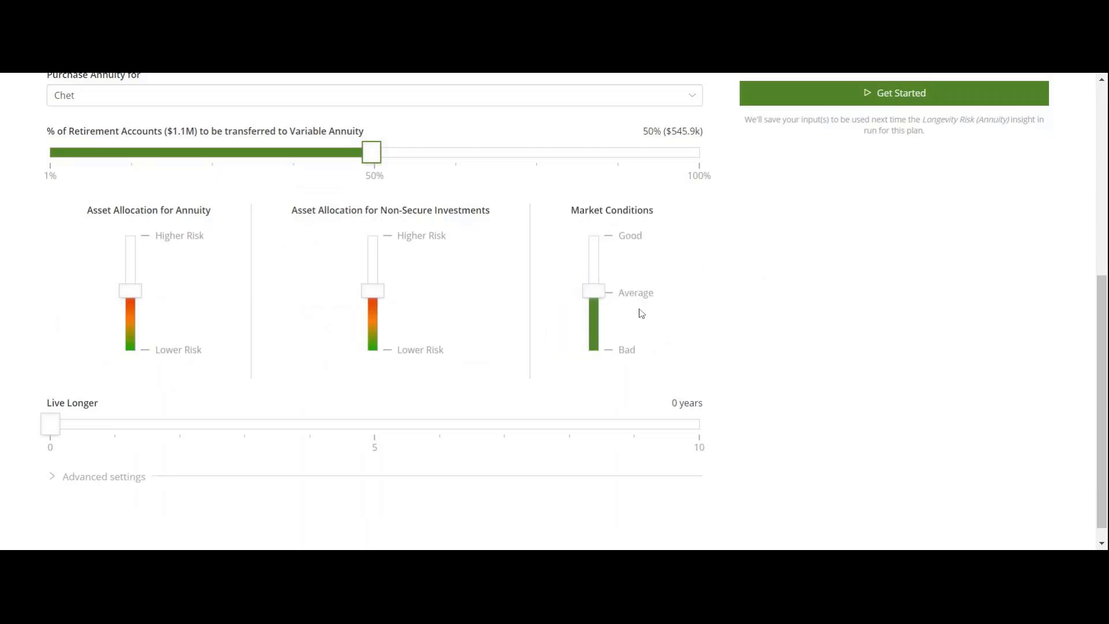
Try a Live Longer value of 5 years, and return it to 0 years
scroll(589, 365, down, 1)
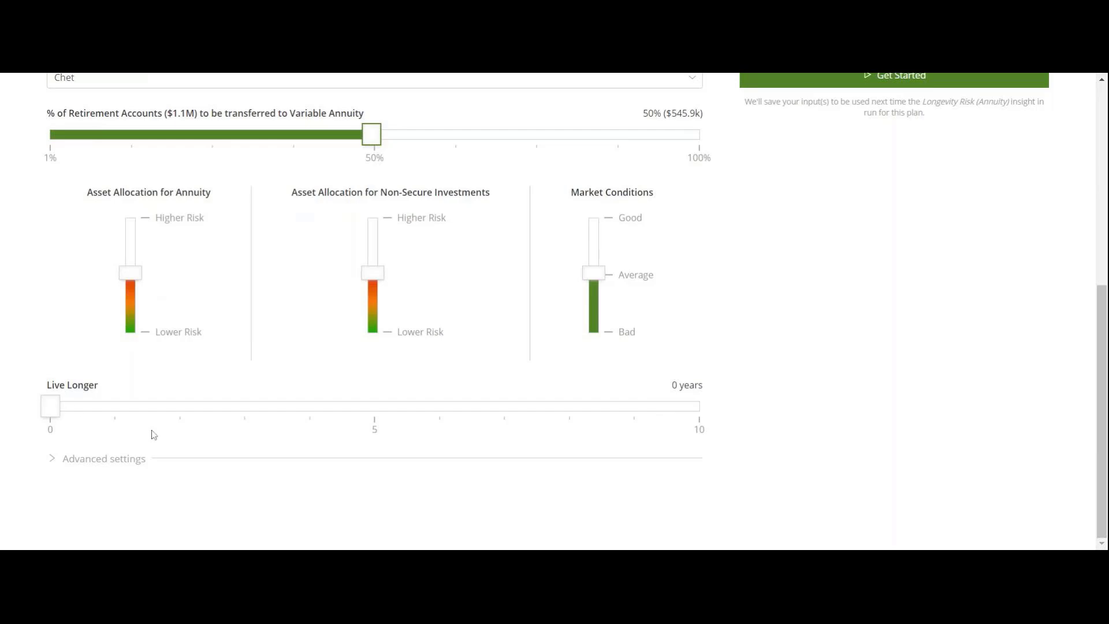
drag(57, 419, 352, 434)
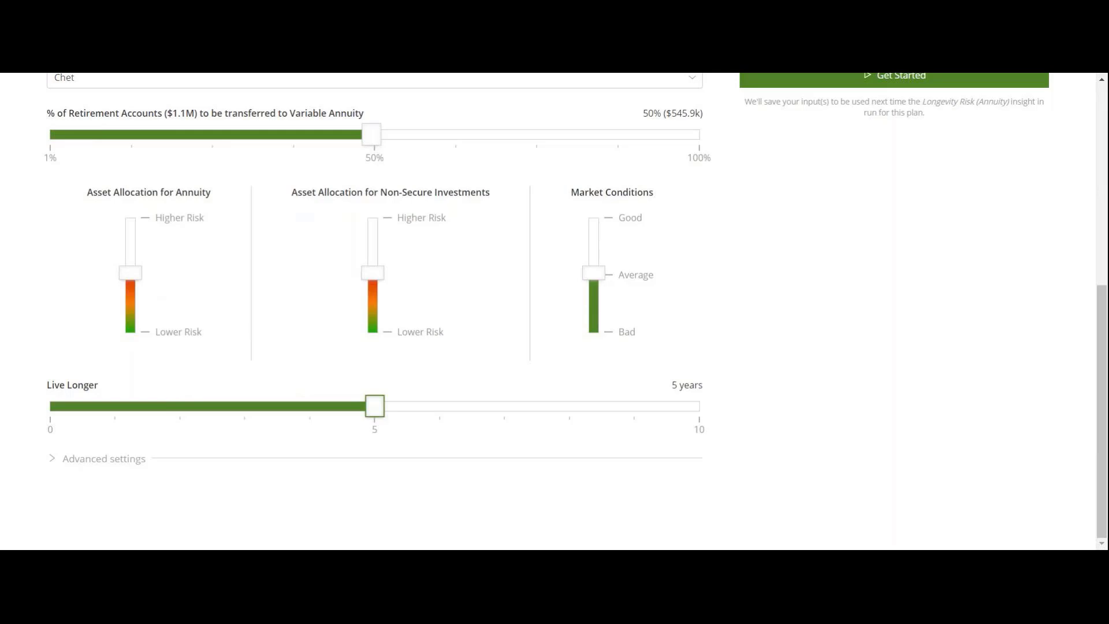
drag(384, 436, 15, 404)
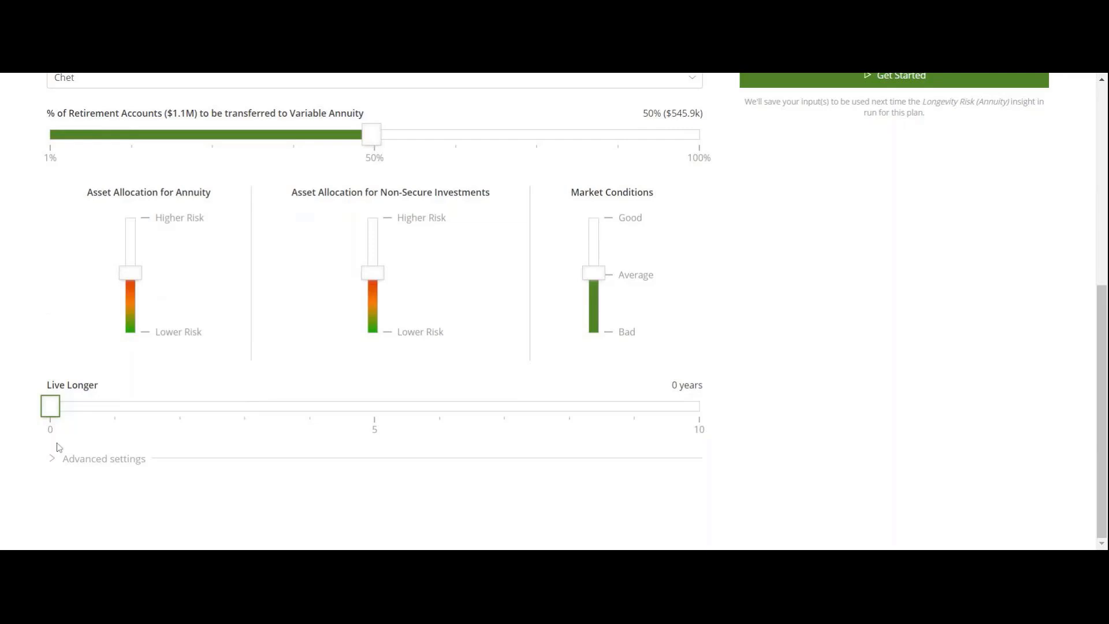
Expand the advanced annuity settings and review the fee rate, GMIB interest rate and step-up frequency
click(53, 460)
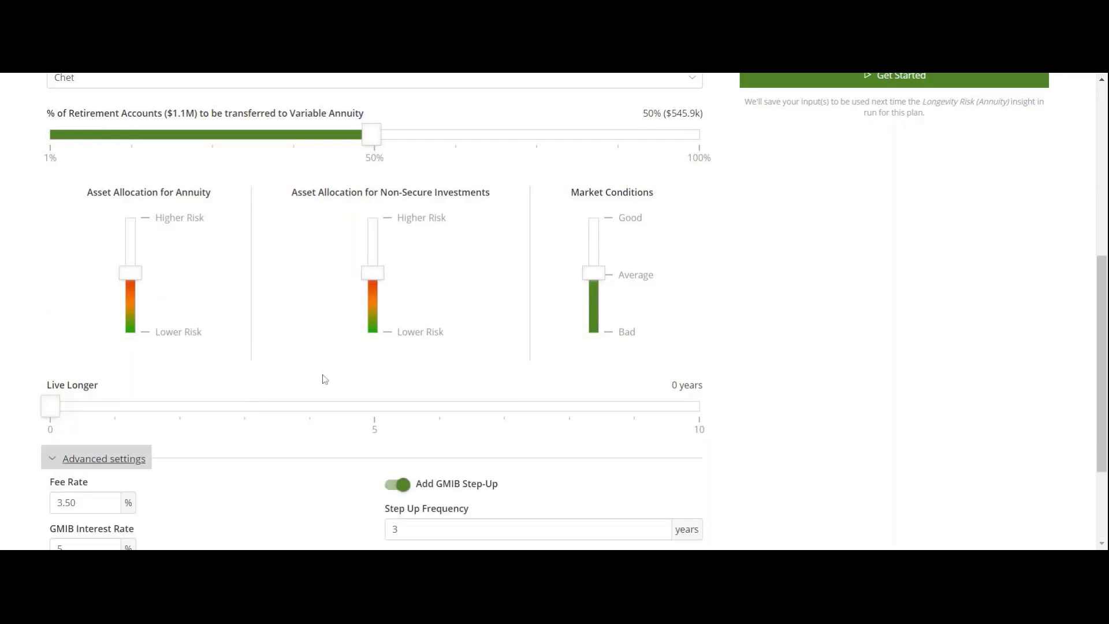
scroll(325, 379, down, 3)
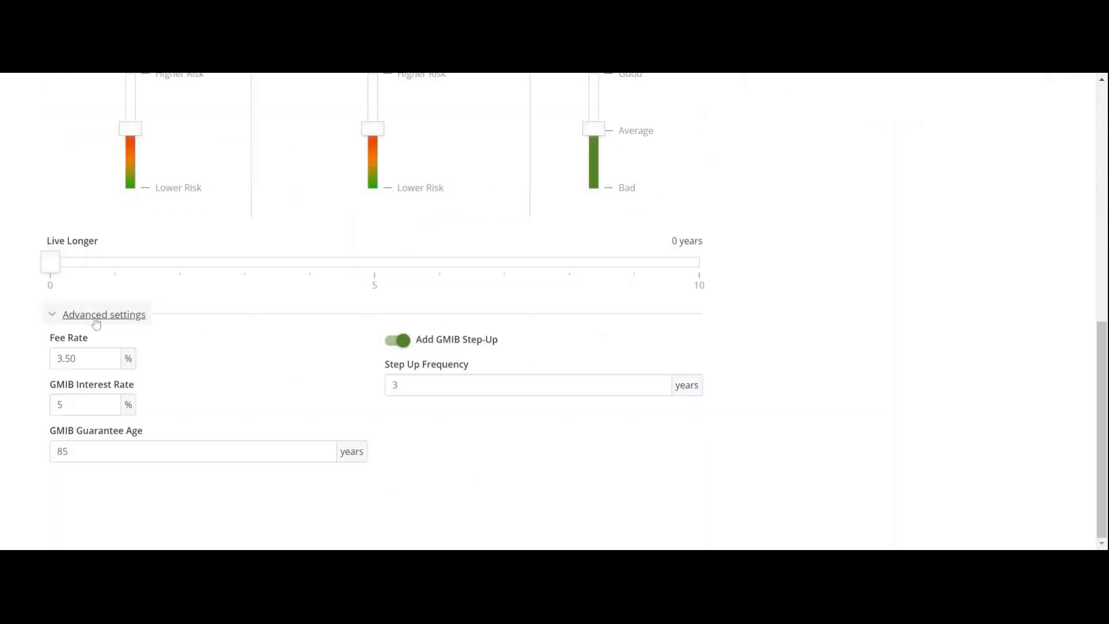
key(Tab)
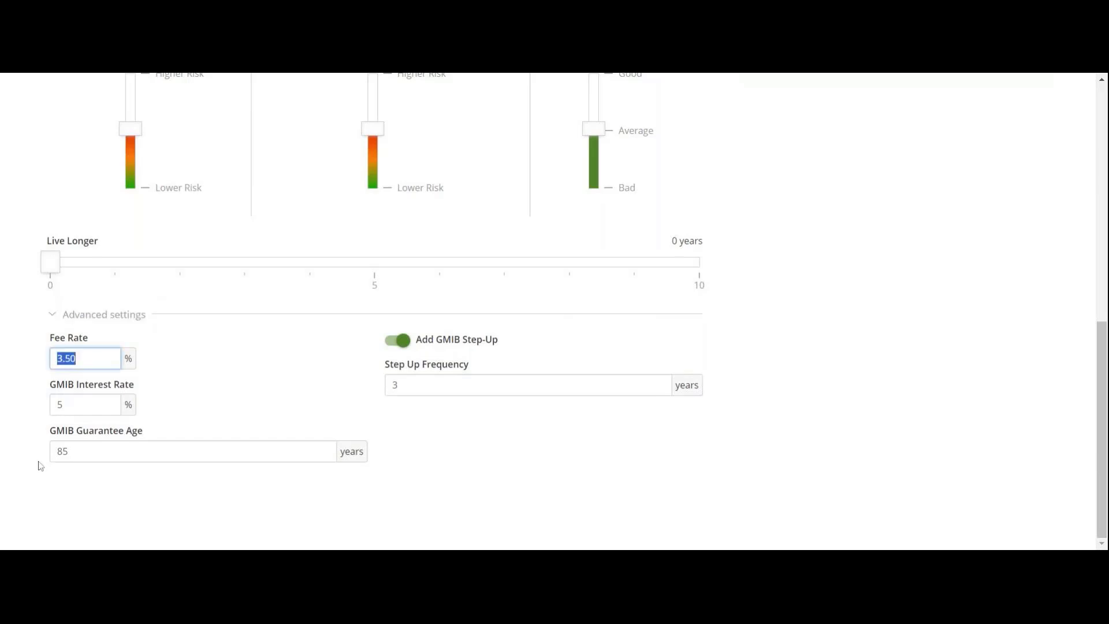
key(Tab)
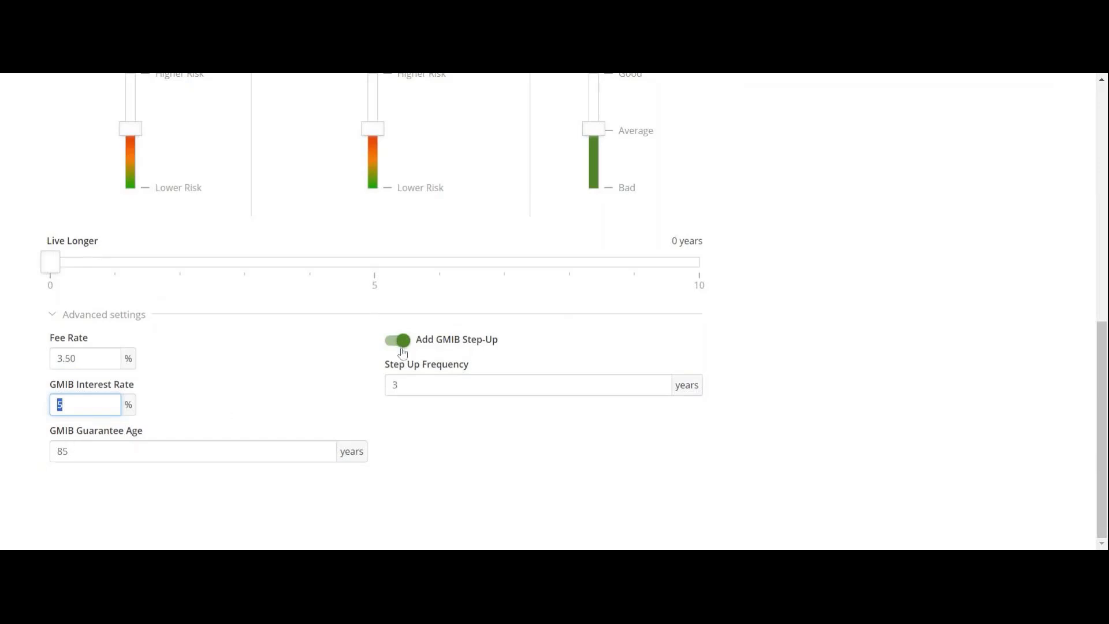
click(413, 385)
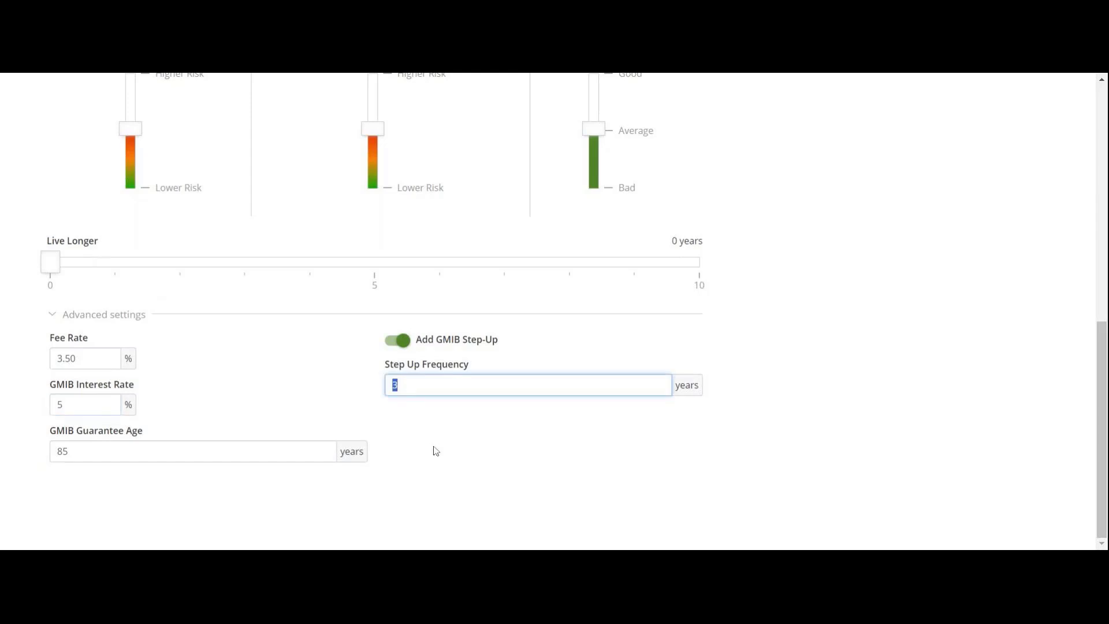
Run the Longevity Risk (Annuity) simulation with the chosen inputs
scroll(851, 405, up, 6)
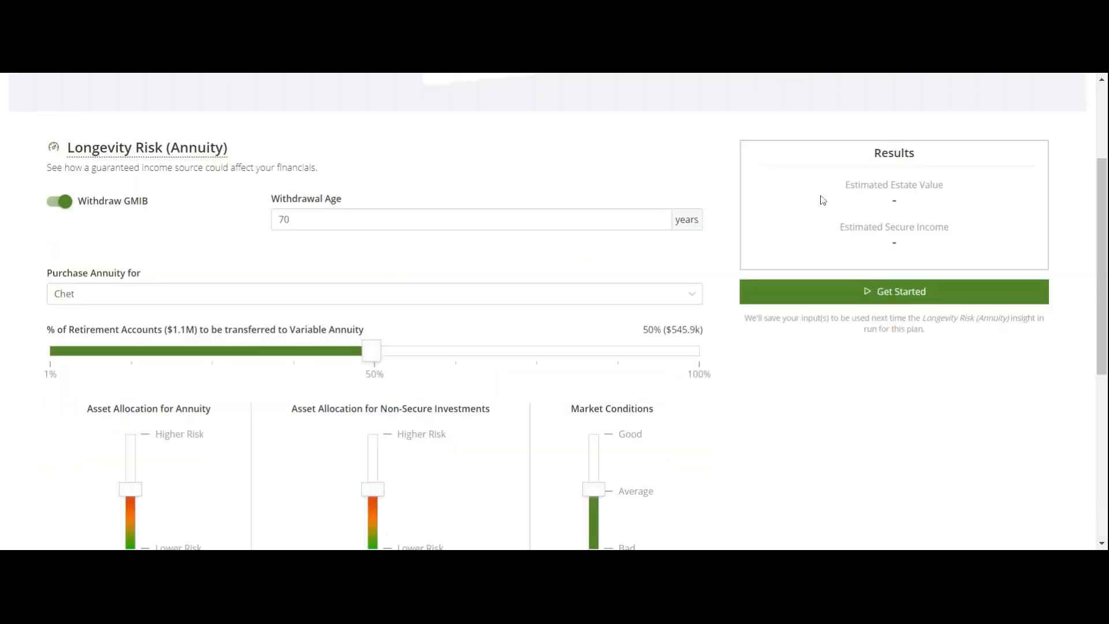
scroll(349, 383, down, 6)
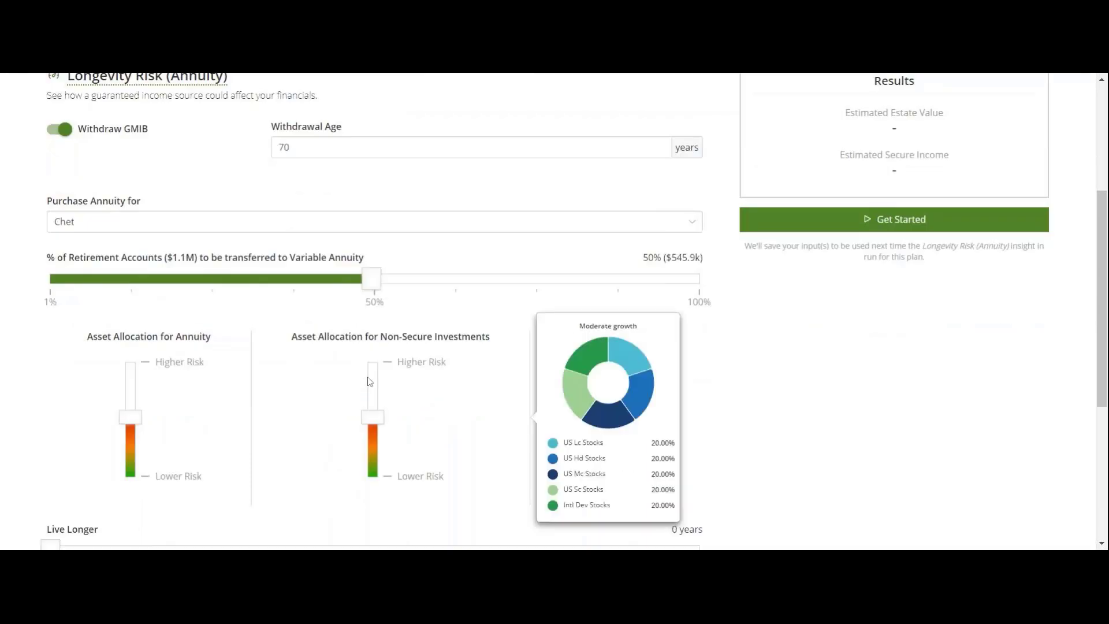
scroll(604, 474, up, 6)
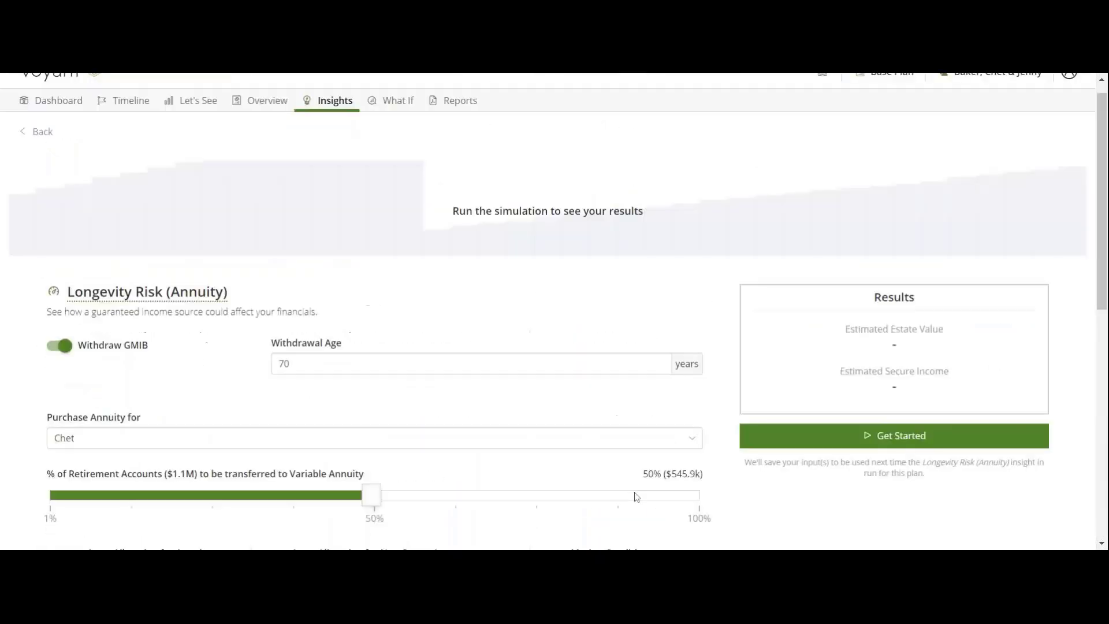
click(927, 434)
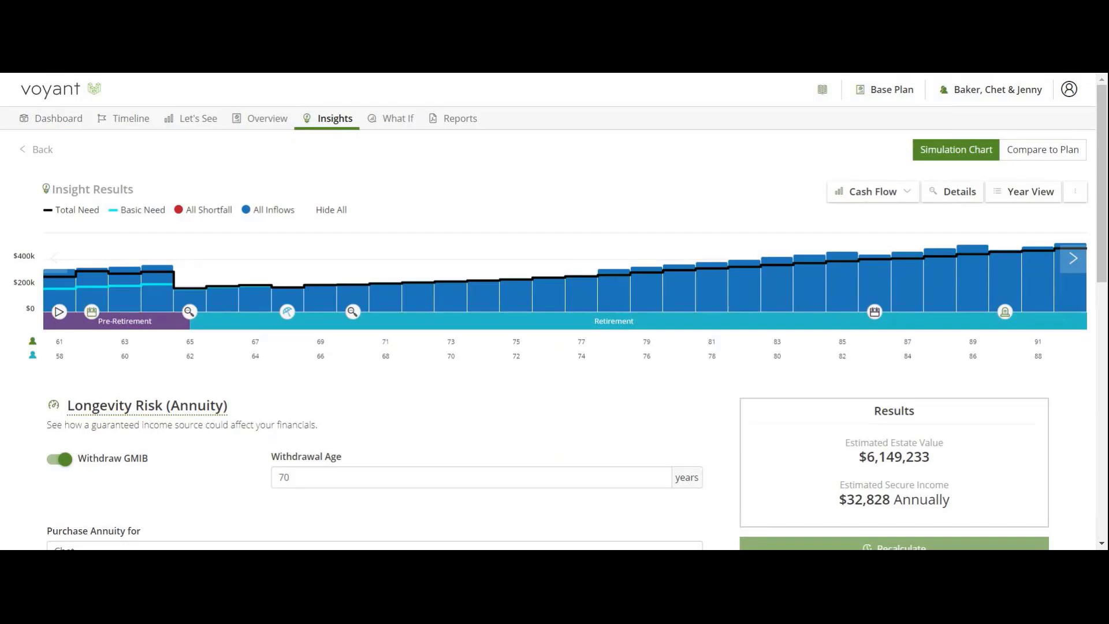
Switch the insight results chart to Assets and inspect the asset breakdown for the year 2055
click(868, 192)
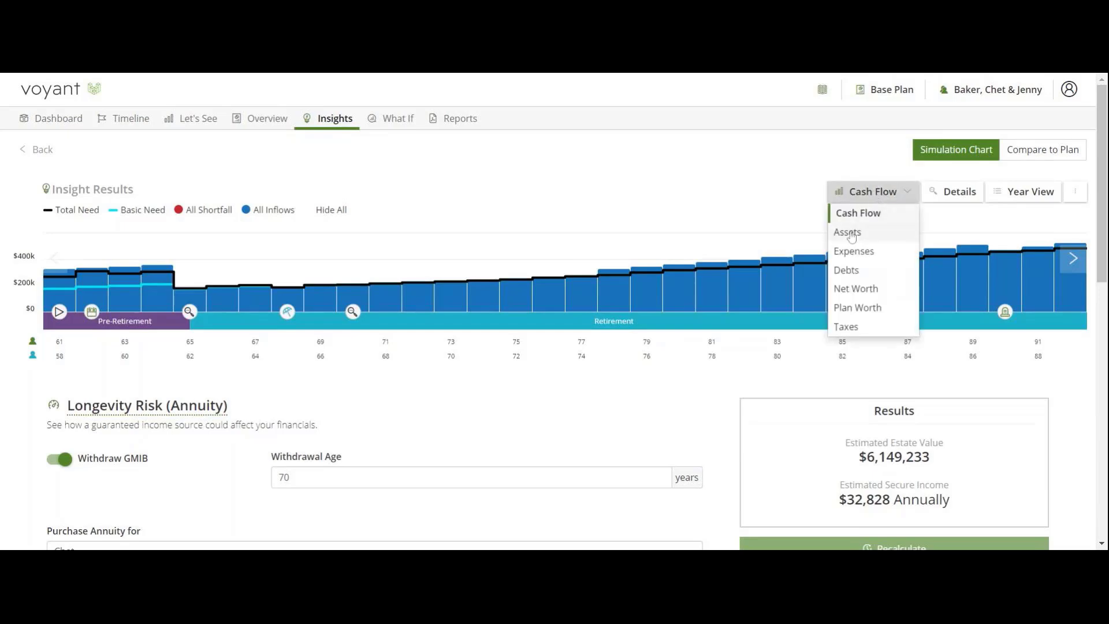
click(851, 233)
mouse_move(1079, 299)
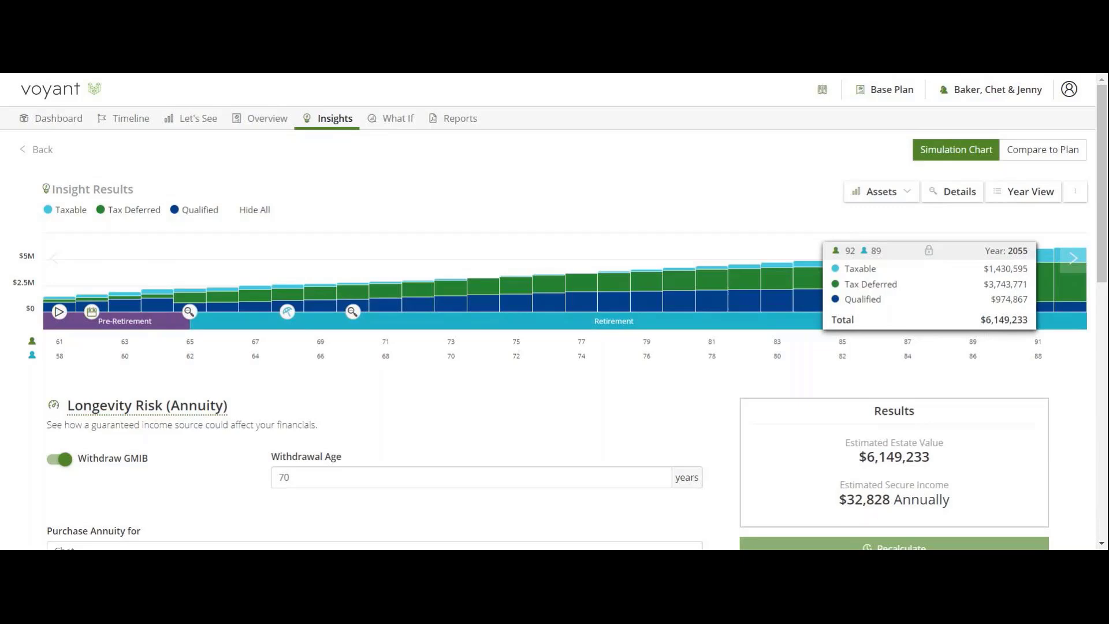
Switch the insight results chart back to Cash Flow and show its detailed income sources
click(887, 194)
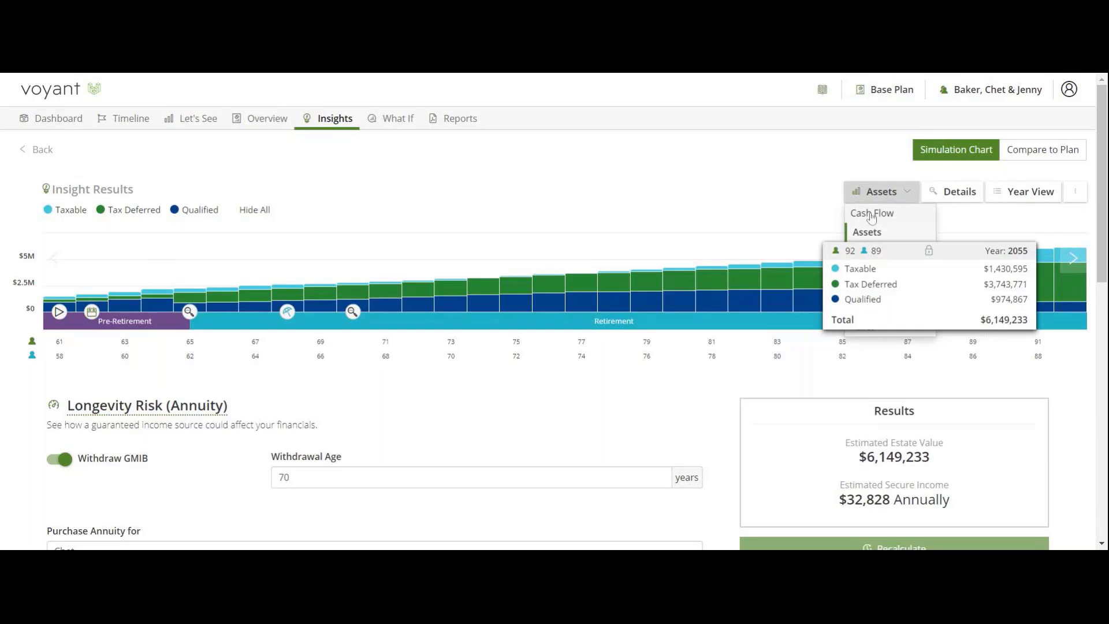
click(873, 223)
click(928, 196)
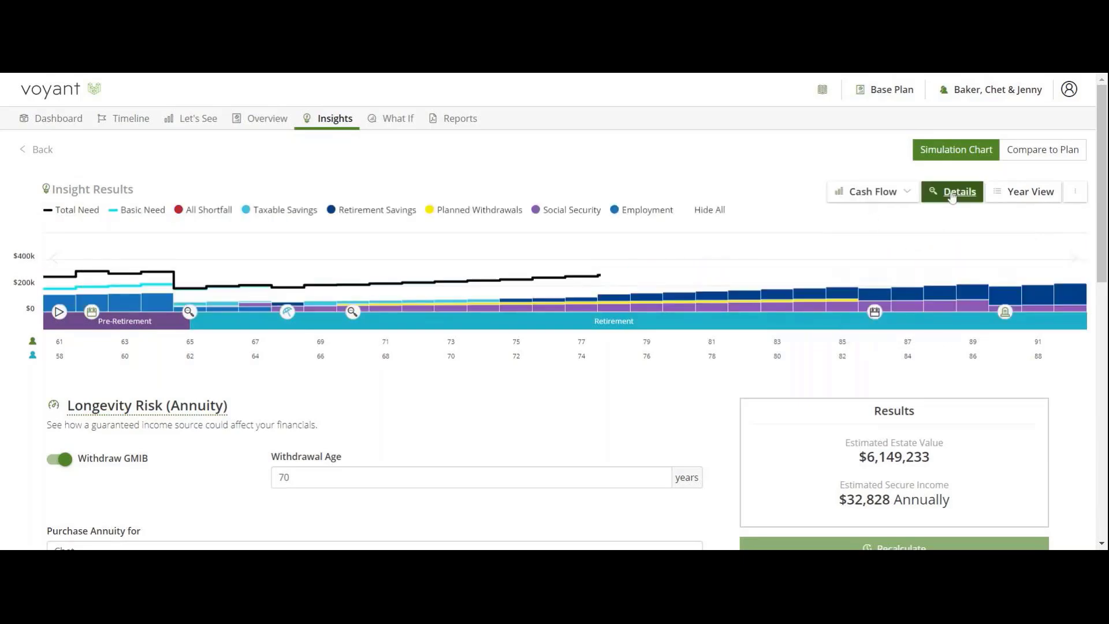
Inspect the planned withdrawals for 2033 and 2034, and compare the insight results with the base plan
mouse_move(371, 303)
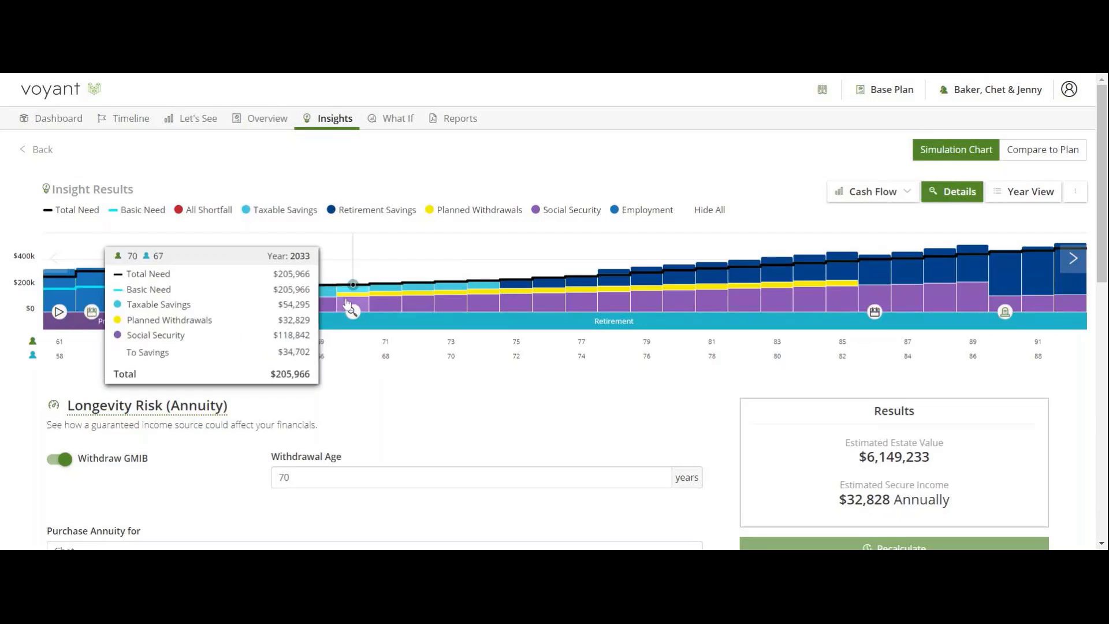
click(347, 302)
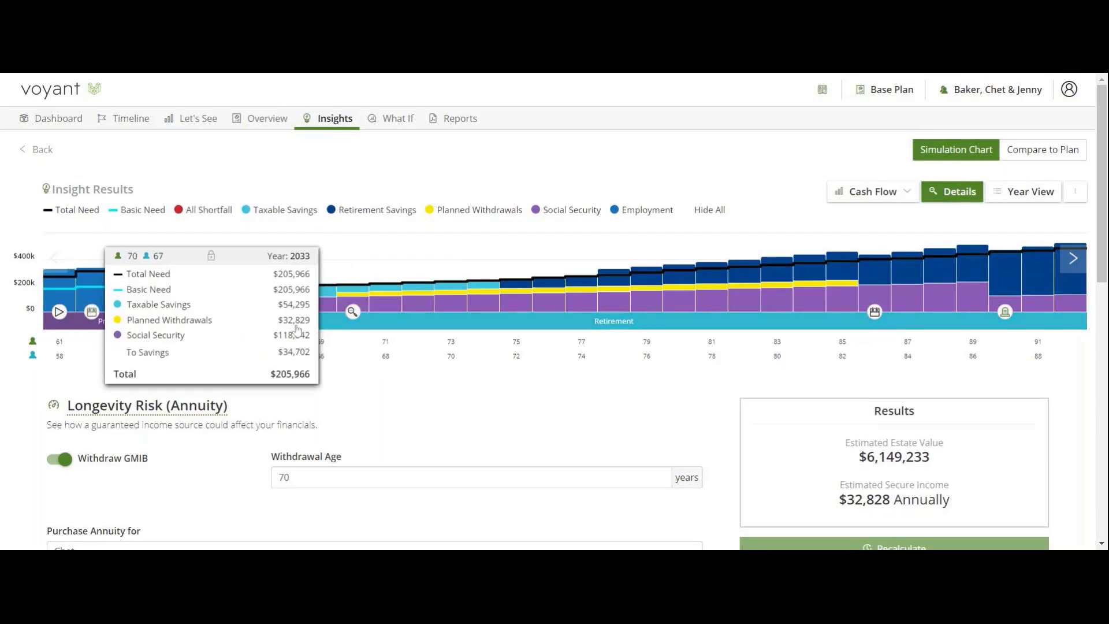
click(386, 306)
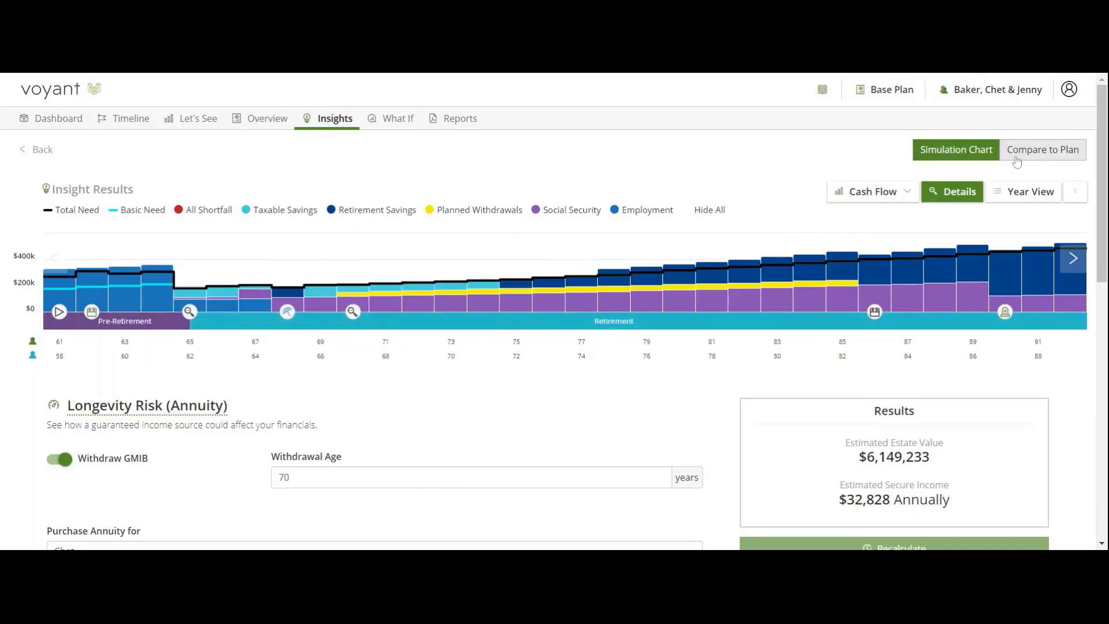
mouse_move(396, 317)
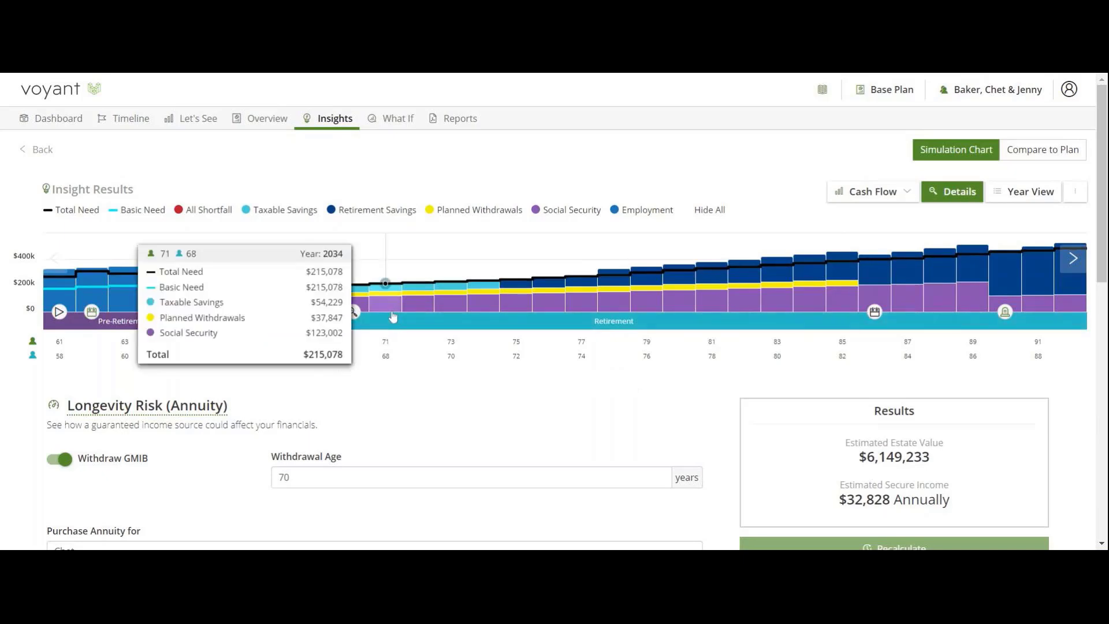
click(1045, 152)
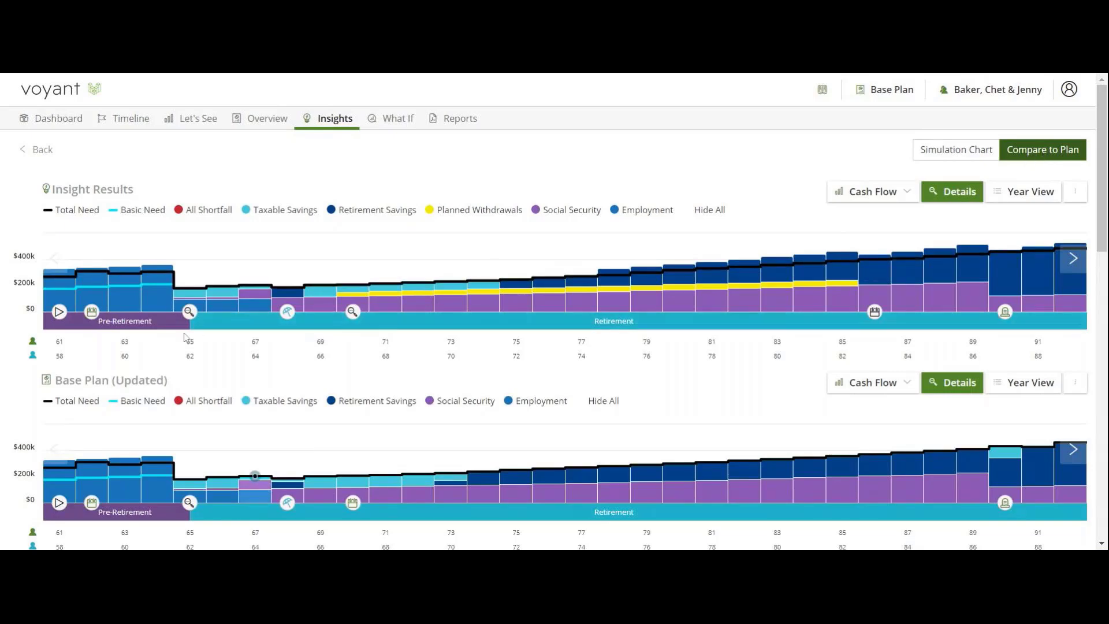
Generate a new plan named "Guaranteed income plan" from the annuity simulation results and check it in the list of plans
mouse_move(332, 299)
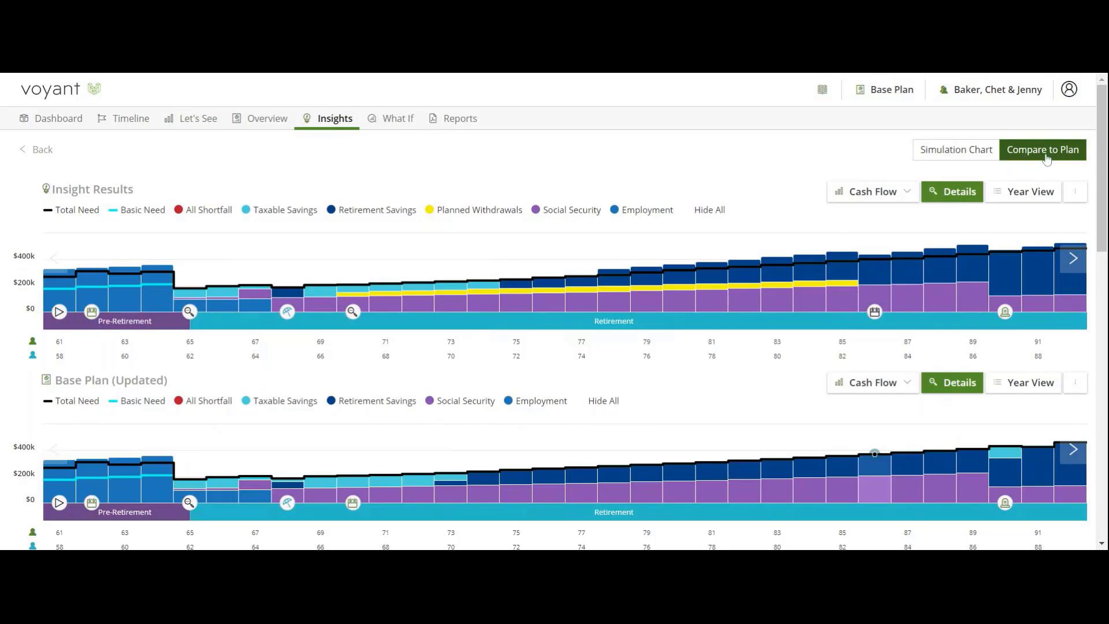
click(979, 162)
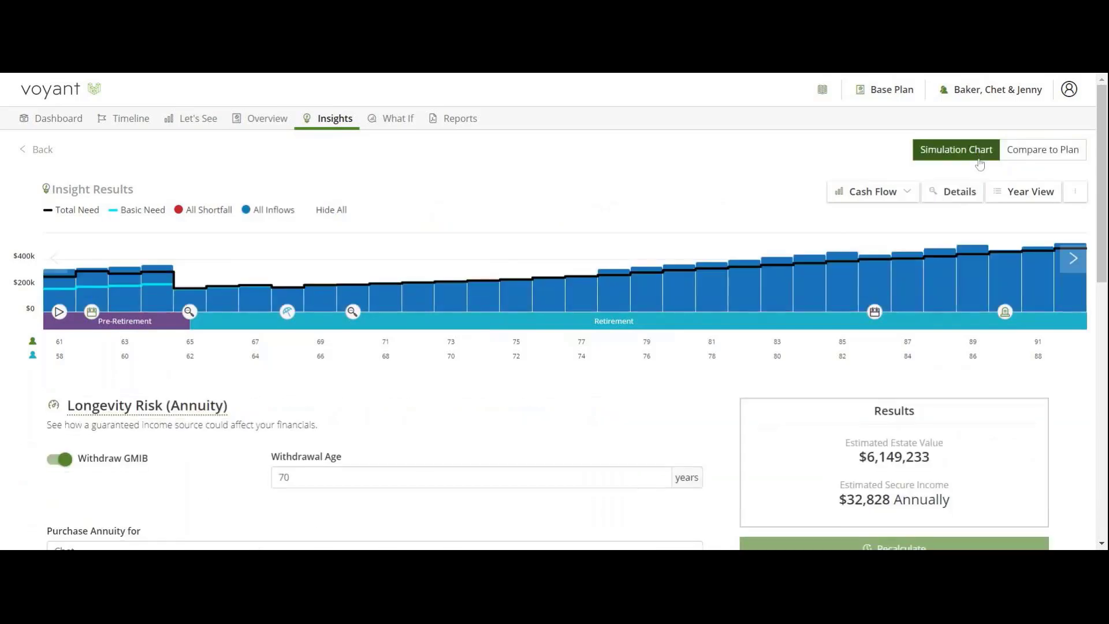
scroll(901, 297, down, 3)
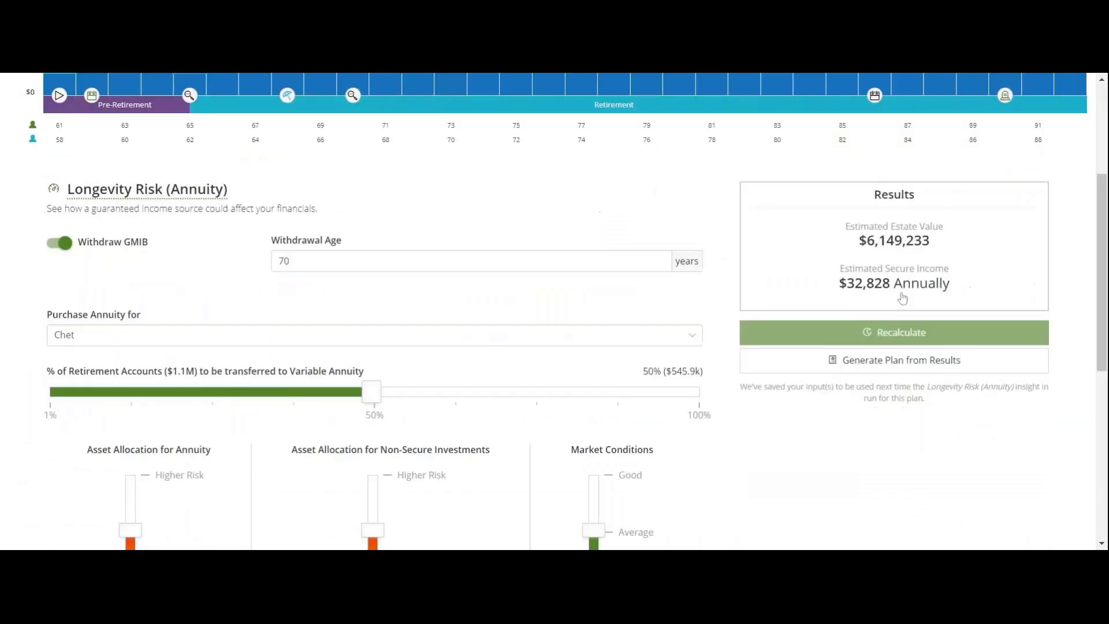
click(895, 369)
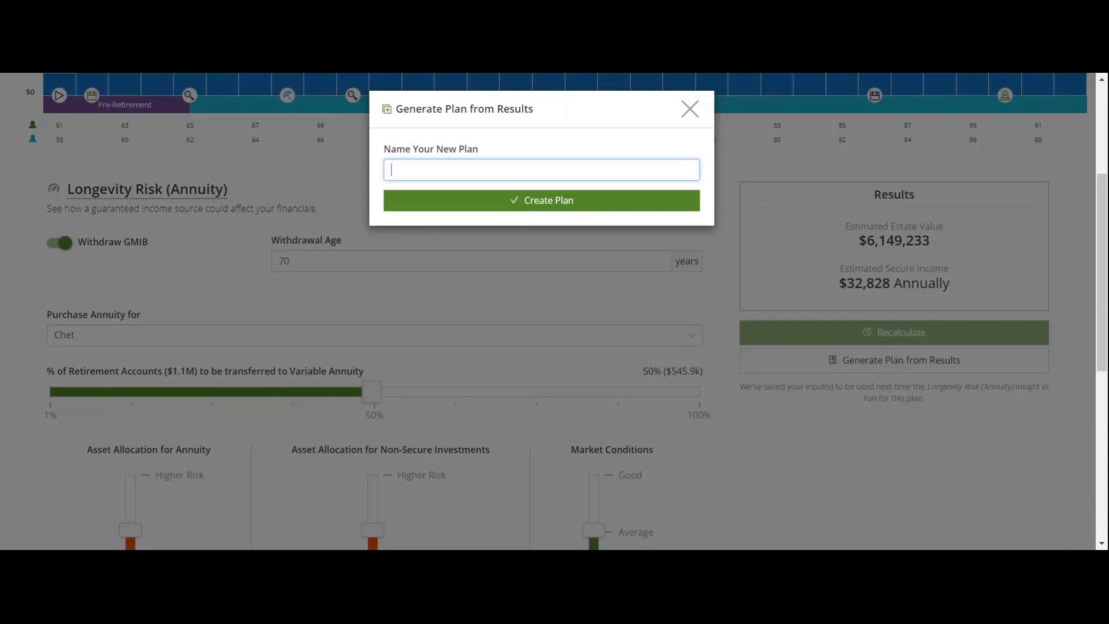
text(Guarunteed income plan)
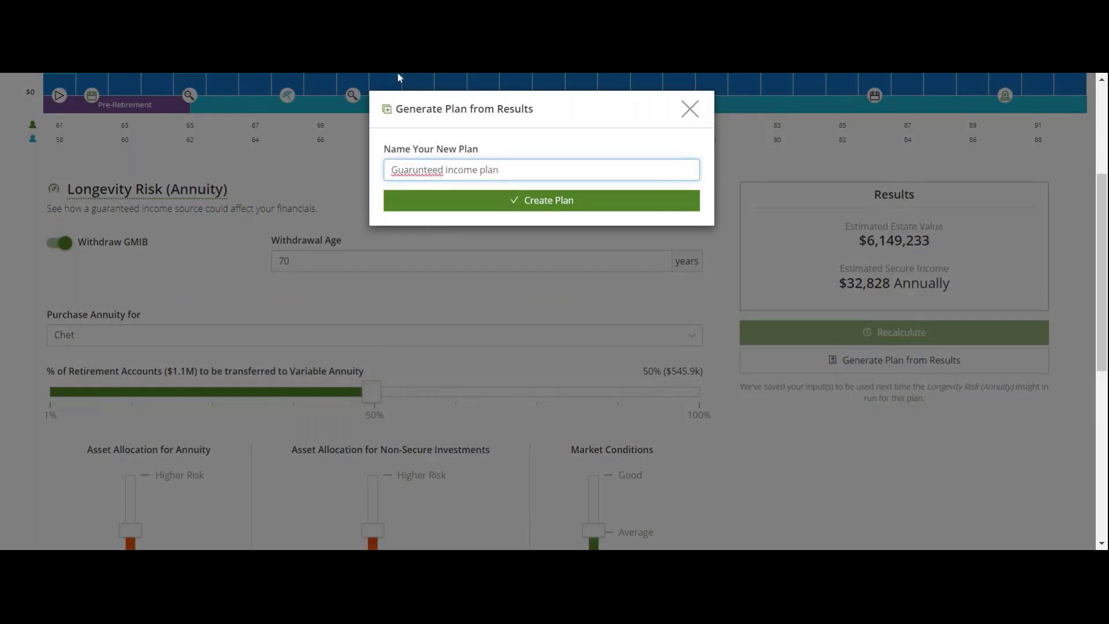
double_click(416, 169)
text(Guaranteed)
click(561, 208)
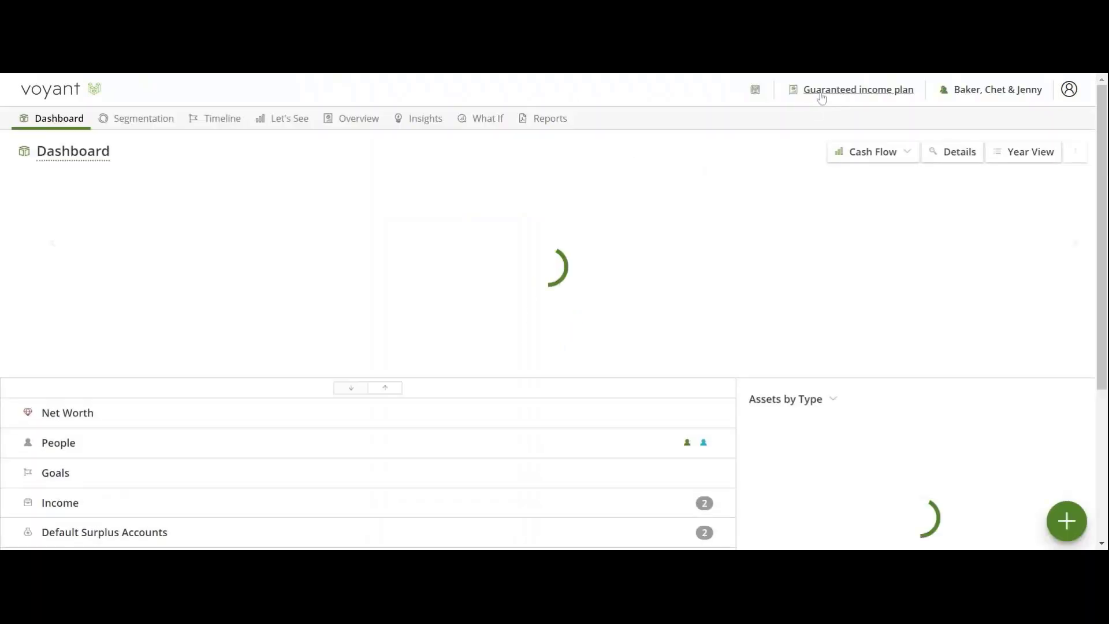
click(821, 91)
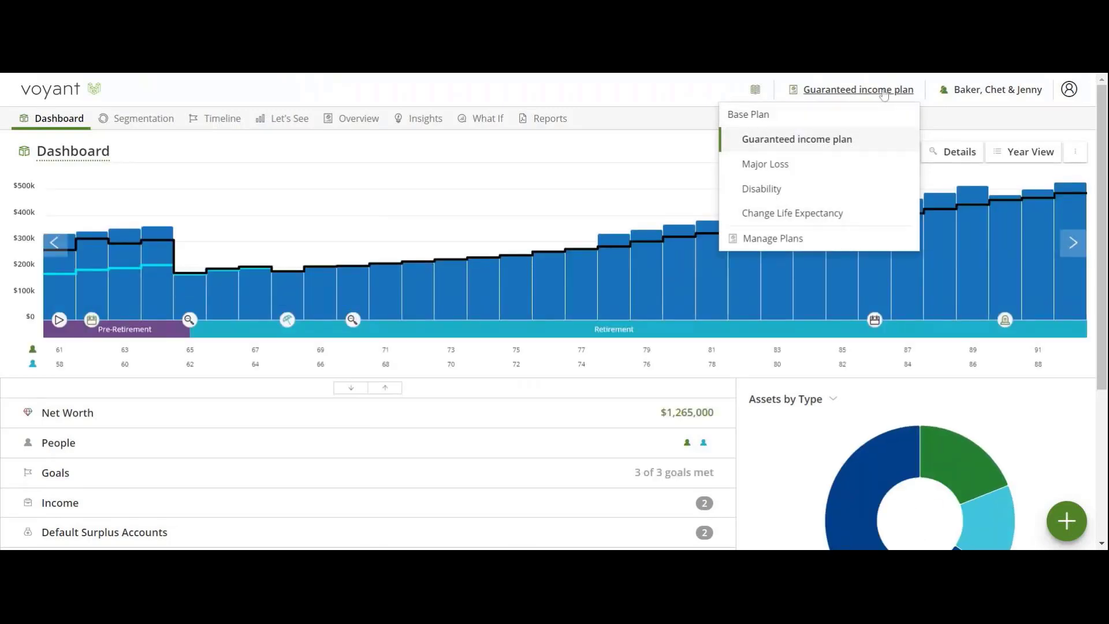
click(692, 90)
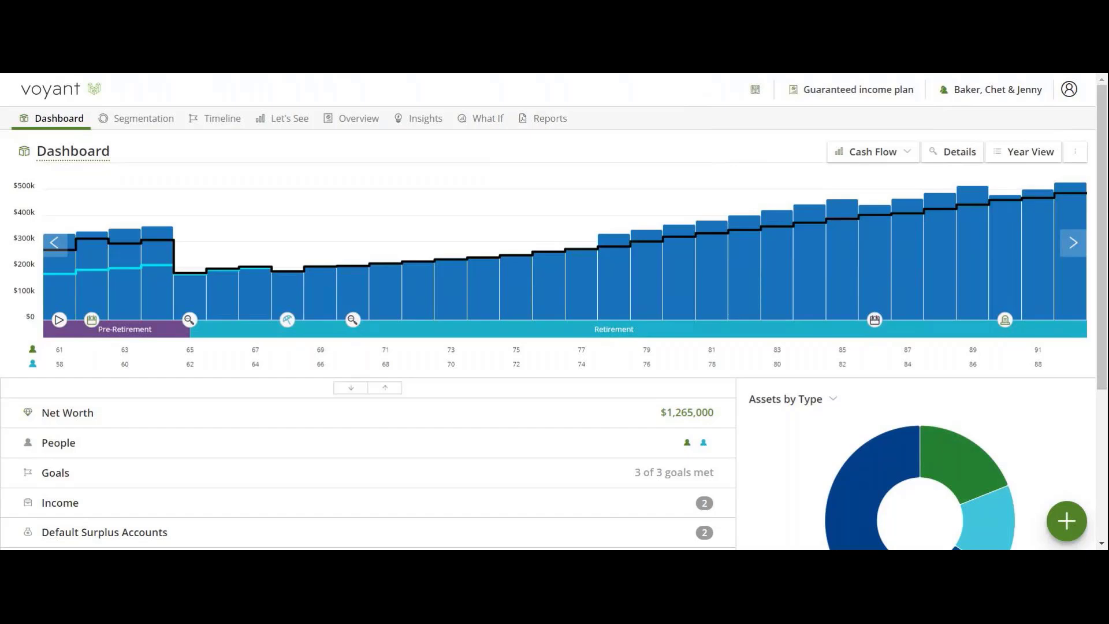
Open the Long Term Care insight for the Guaranteed income plan
click(425, 124)
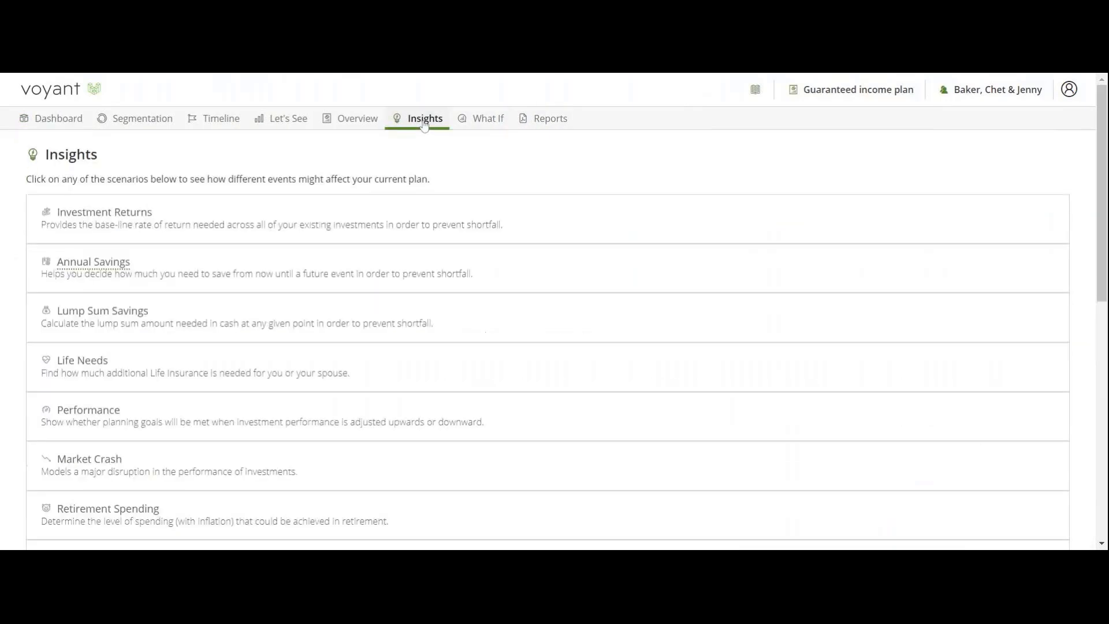
scroll(404, 321, down, 5)
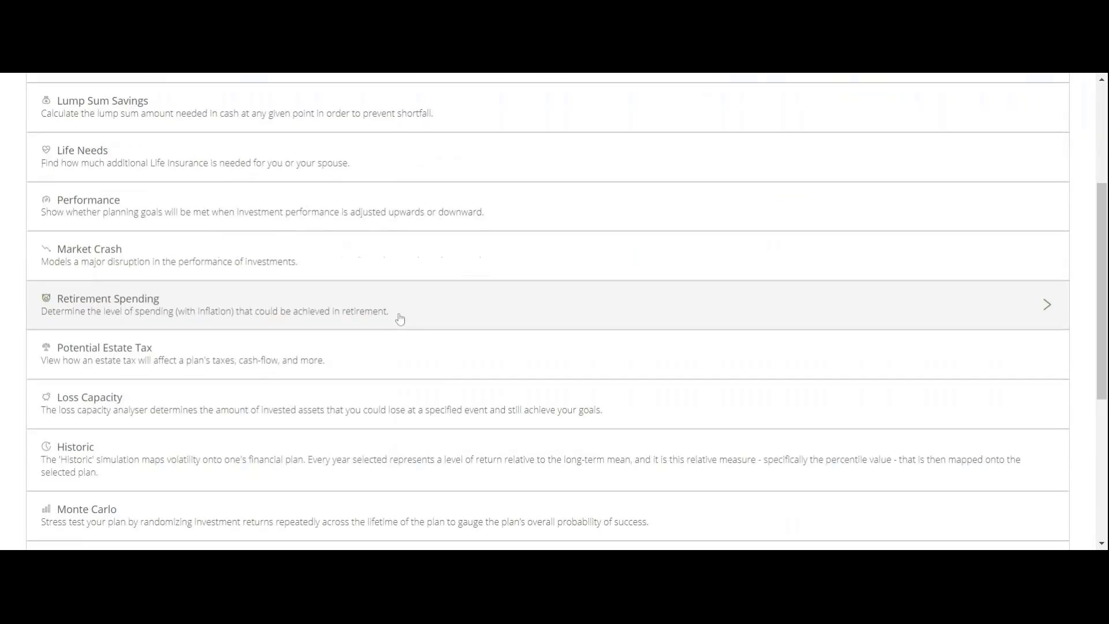
scroll(400, 319, down, 3)
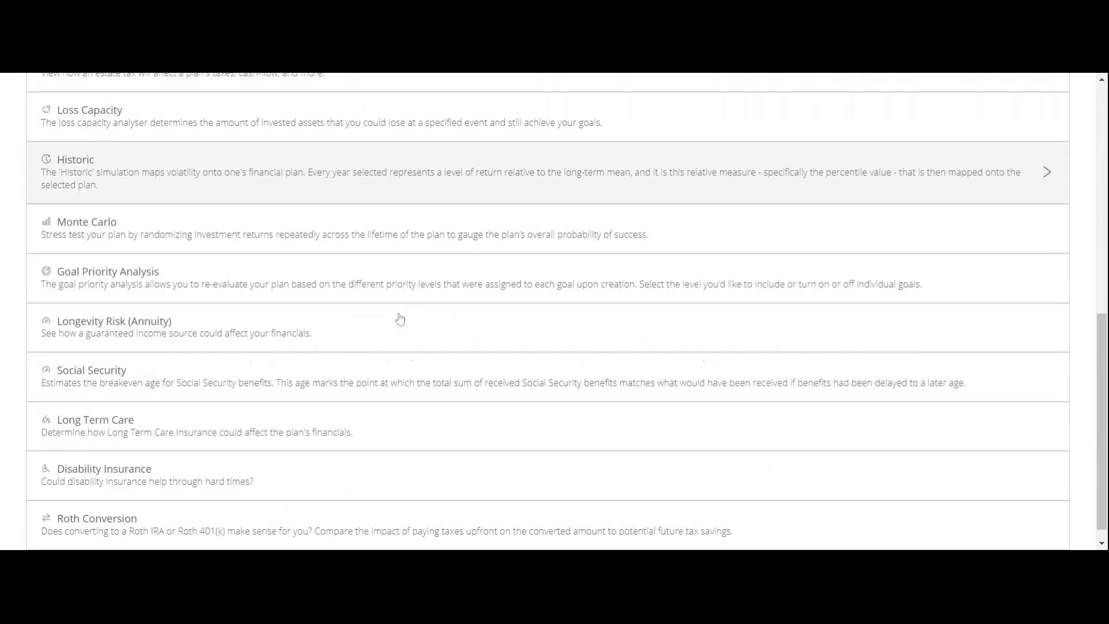
click(156, 408)
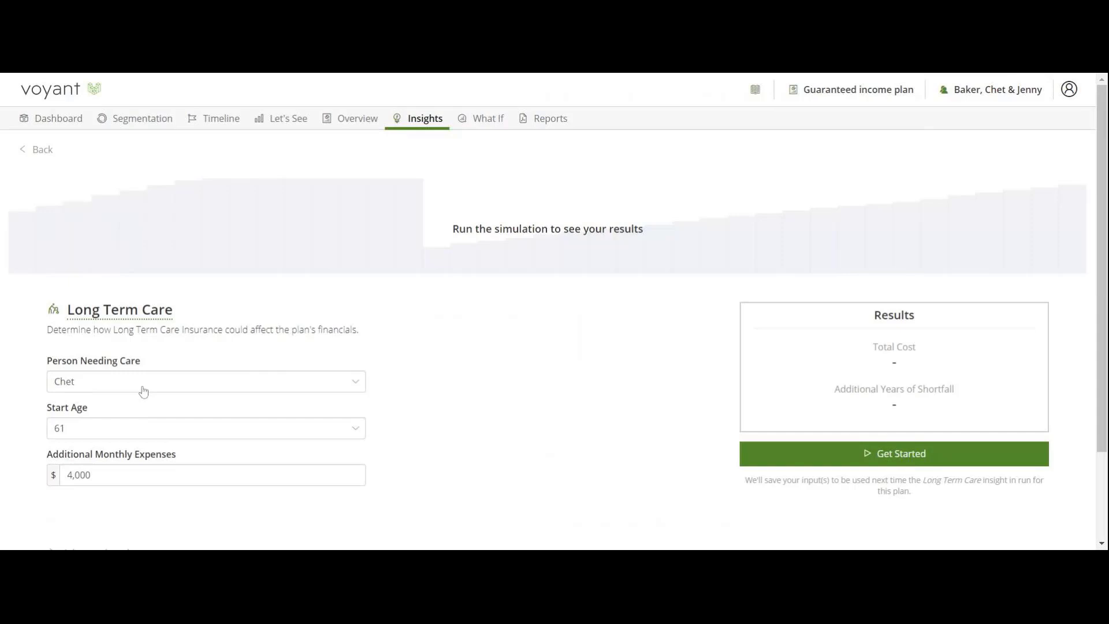
Set the long term care start age to 80 and the additional monthly expenses to $12,000
click(143, 392)
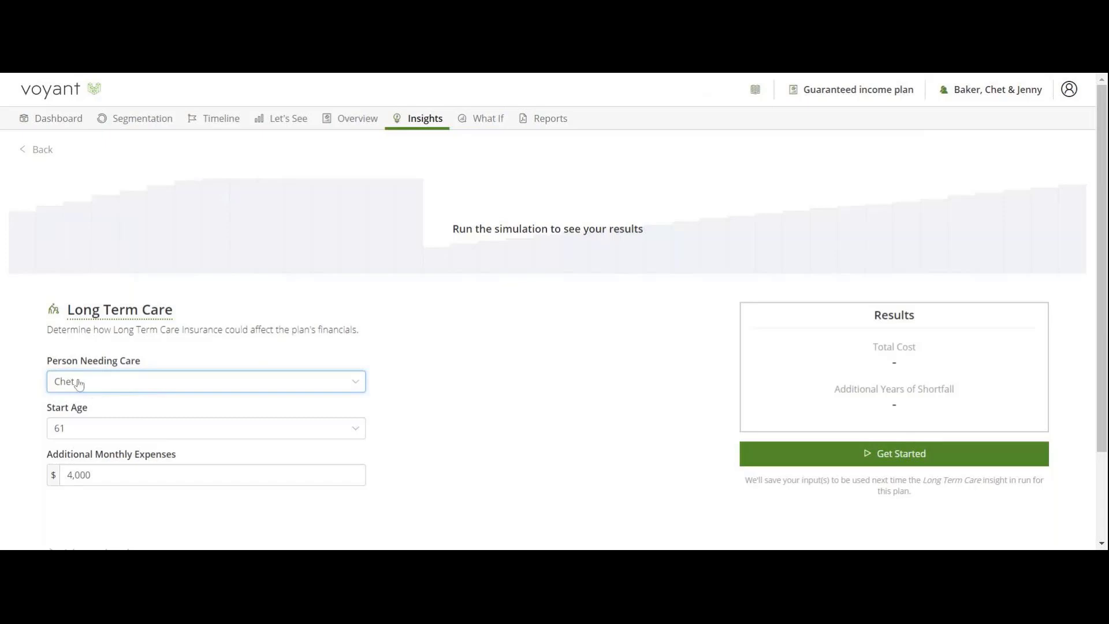
click(77, 430)
click(77, 413)
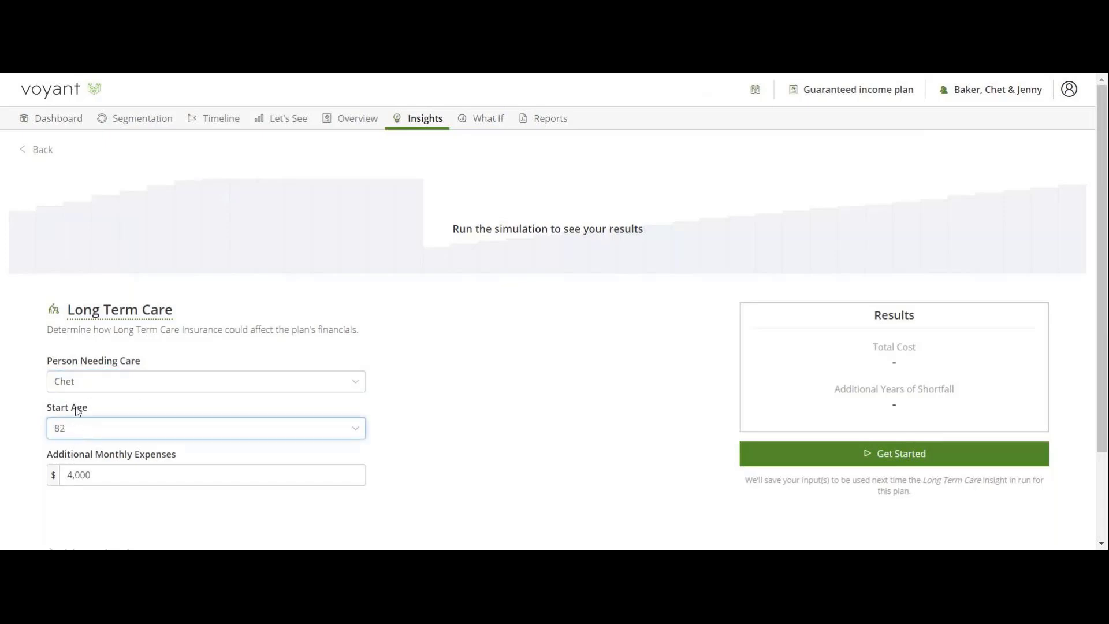
click(75, 421)
click(95, 374)
click(484, 395)
scroll(569, 522, down, 1)
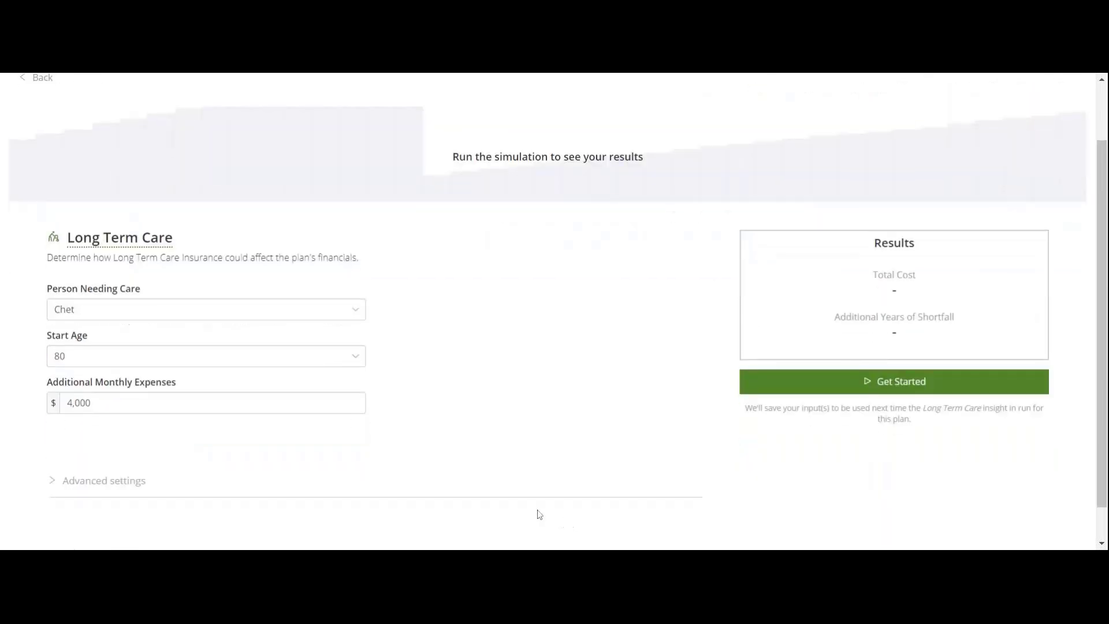
key(Tab)
text(12000)
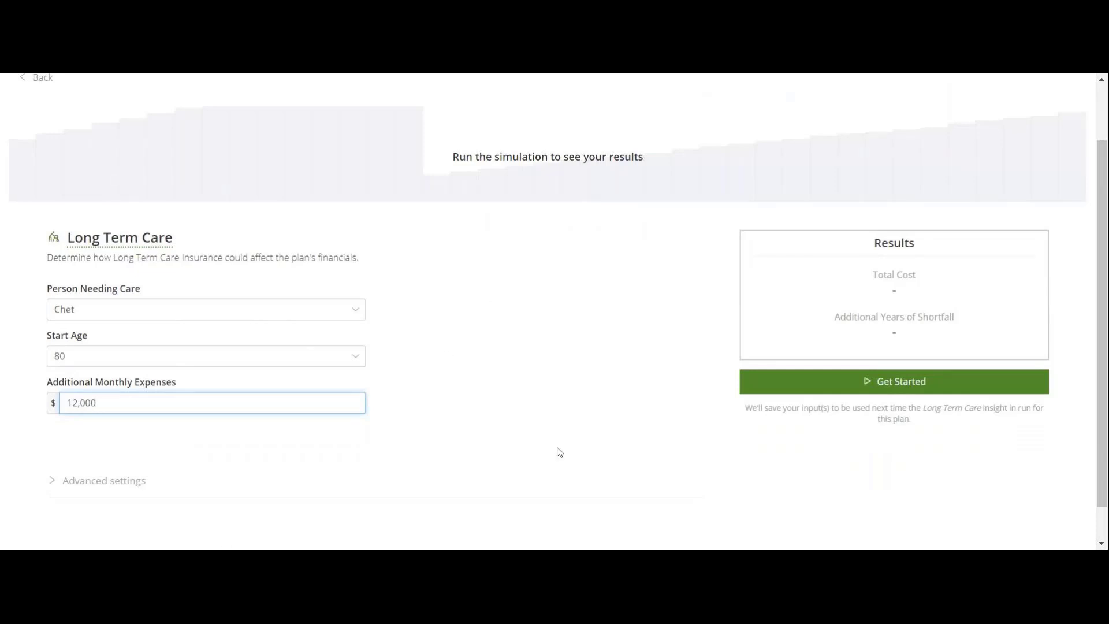
Show the advanced long term care settings and run the Long Term Care simulation
scroll(557, 451, down, 1)
click(64, 445)
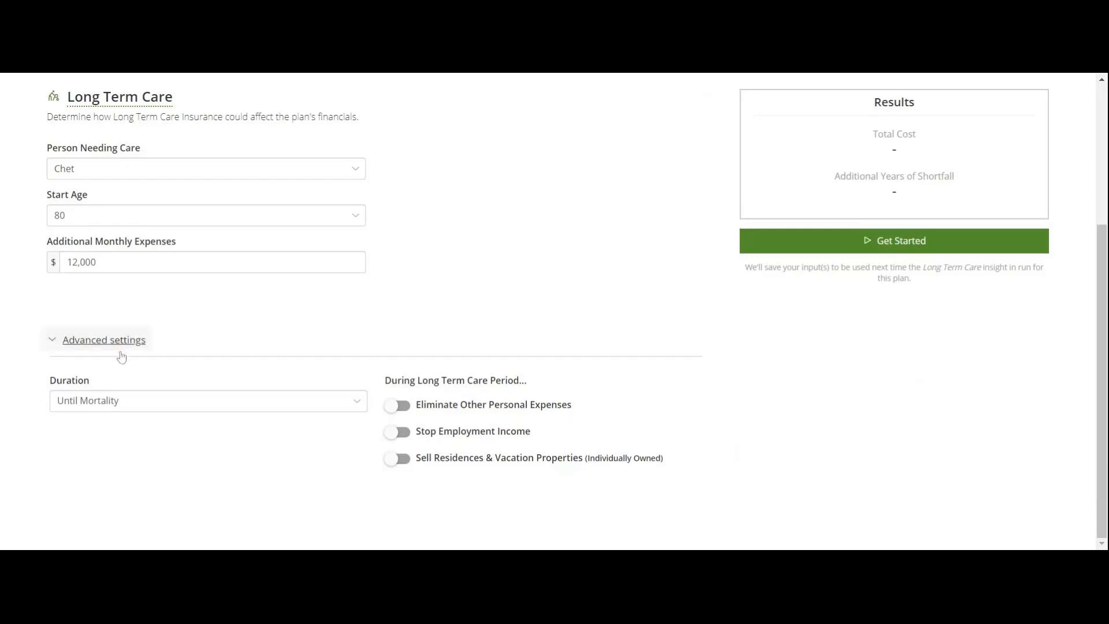
click(876, 253)
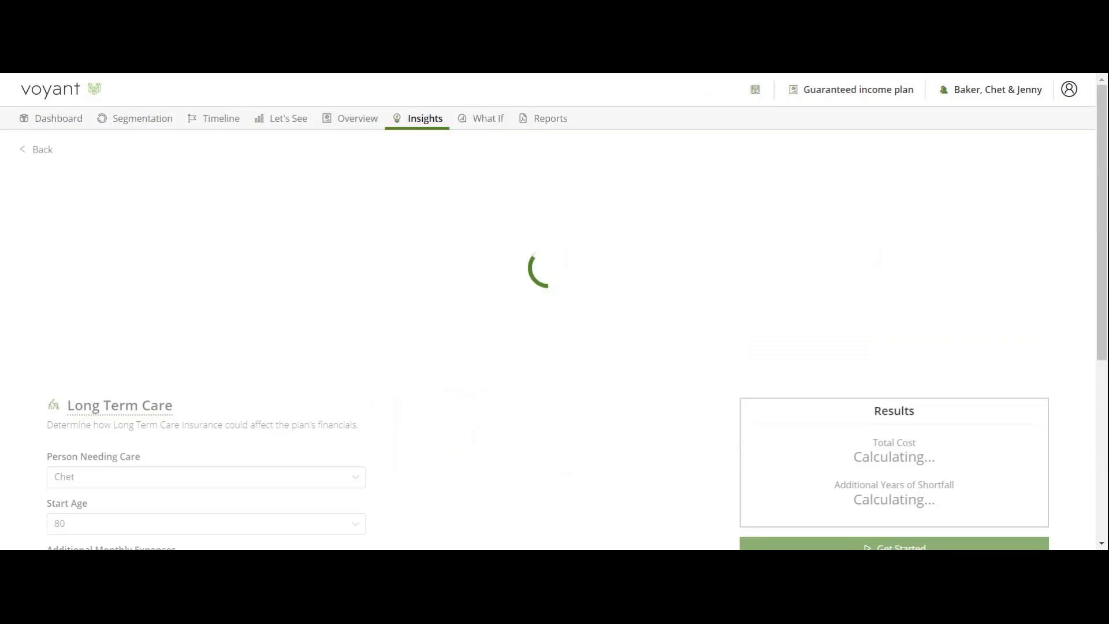
scroll(1076, 309, down, 3)
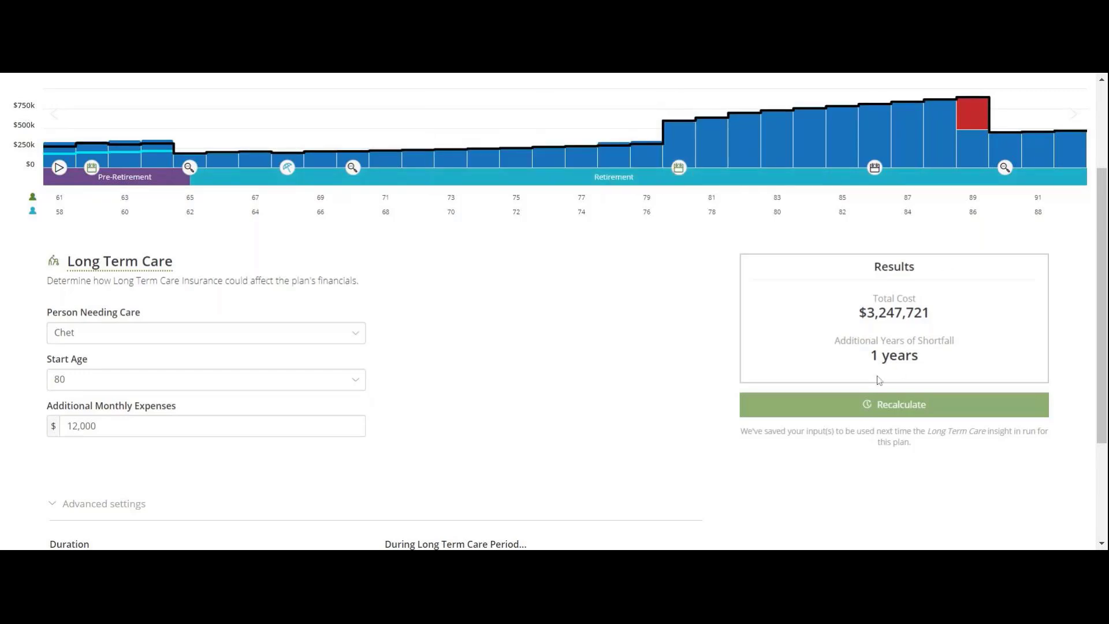
scroll(896, 375, up, 3)
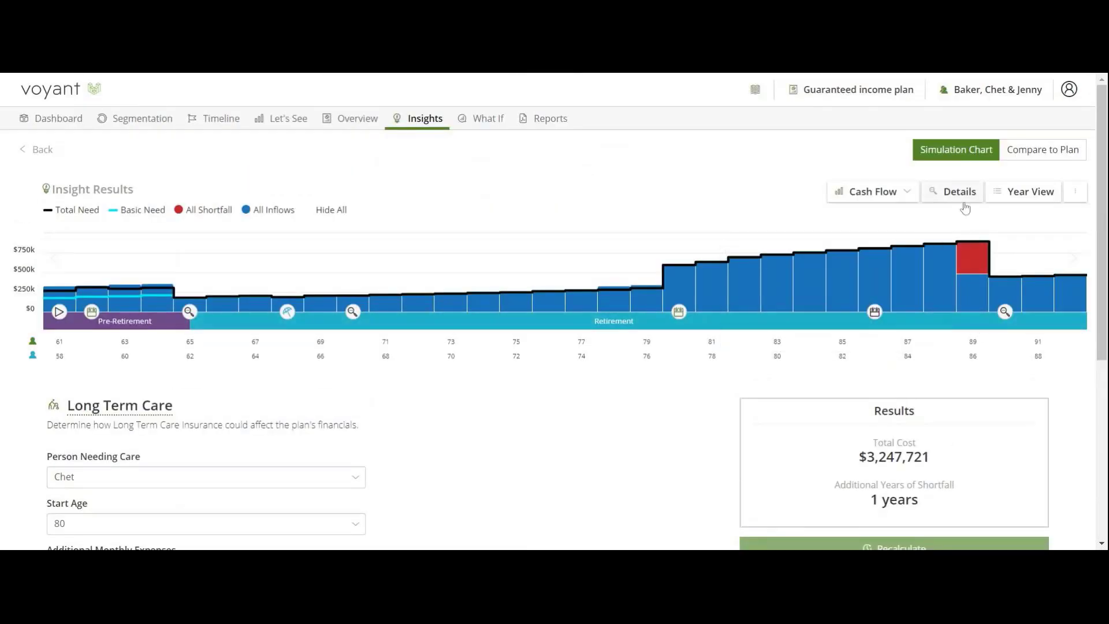
Switch the insight results chart to Expenses and compare it with the Guaranteed income plan
click(891, 194)
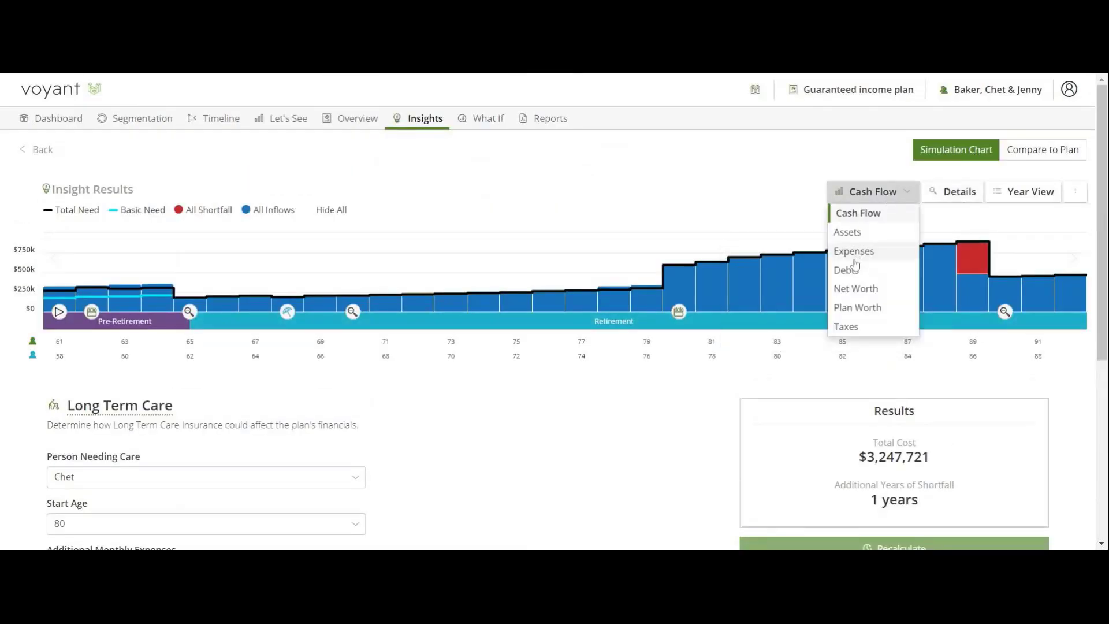
click(855, 255)
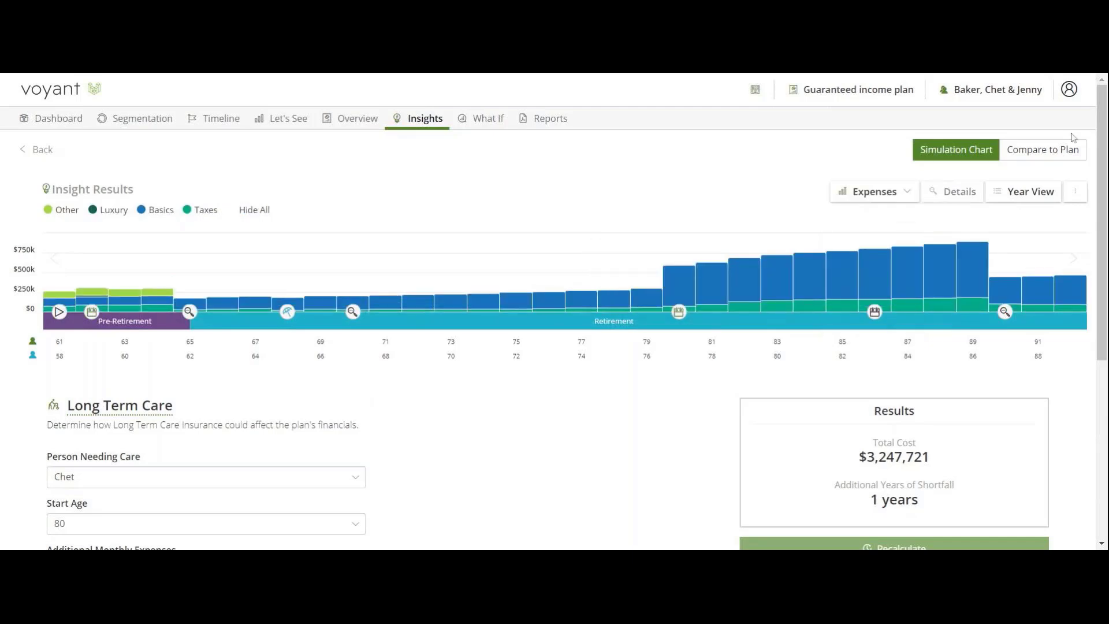
click(1045, 152)
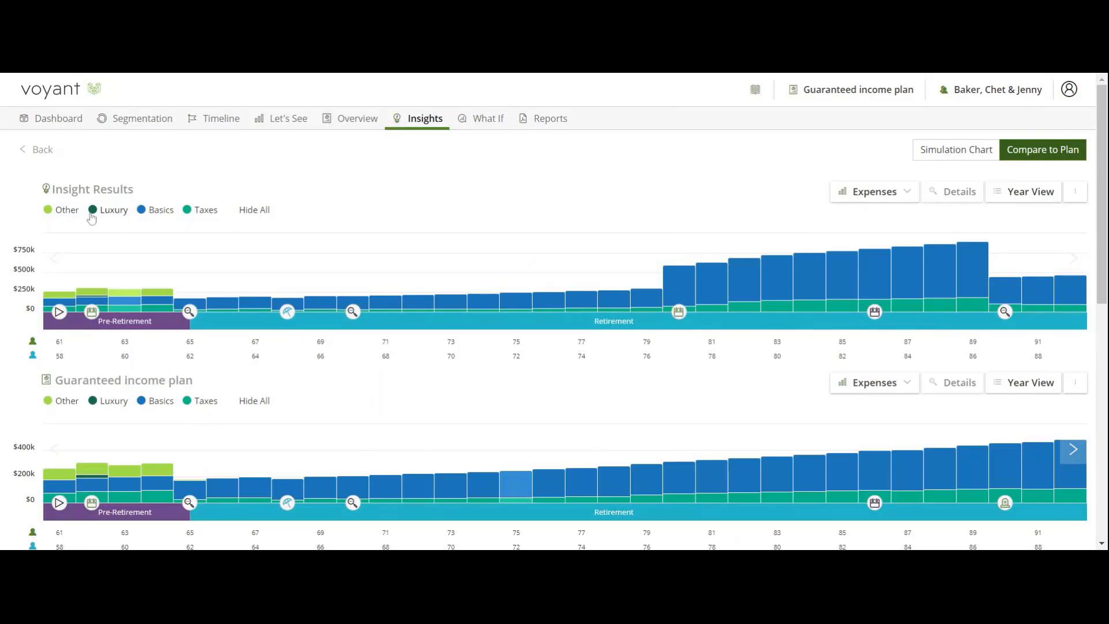
Inspect the basics and taxes in both expense charts for 2044, 2043, 2045 and 2049
mouse_move(723, 300)
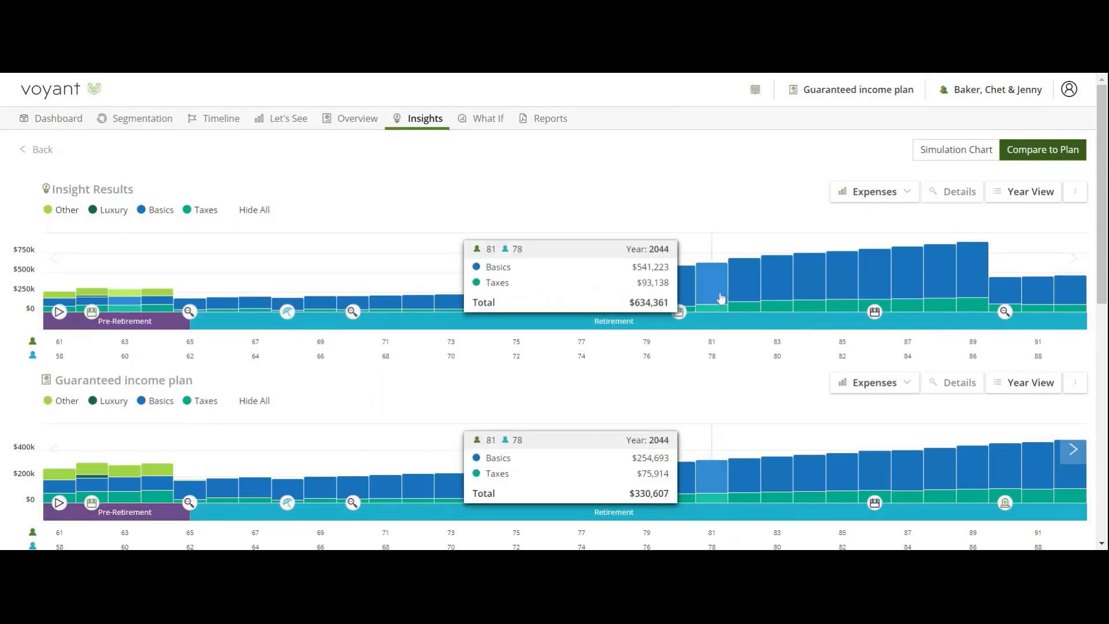
click(688, 293)
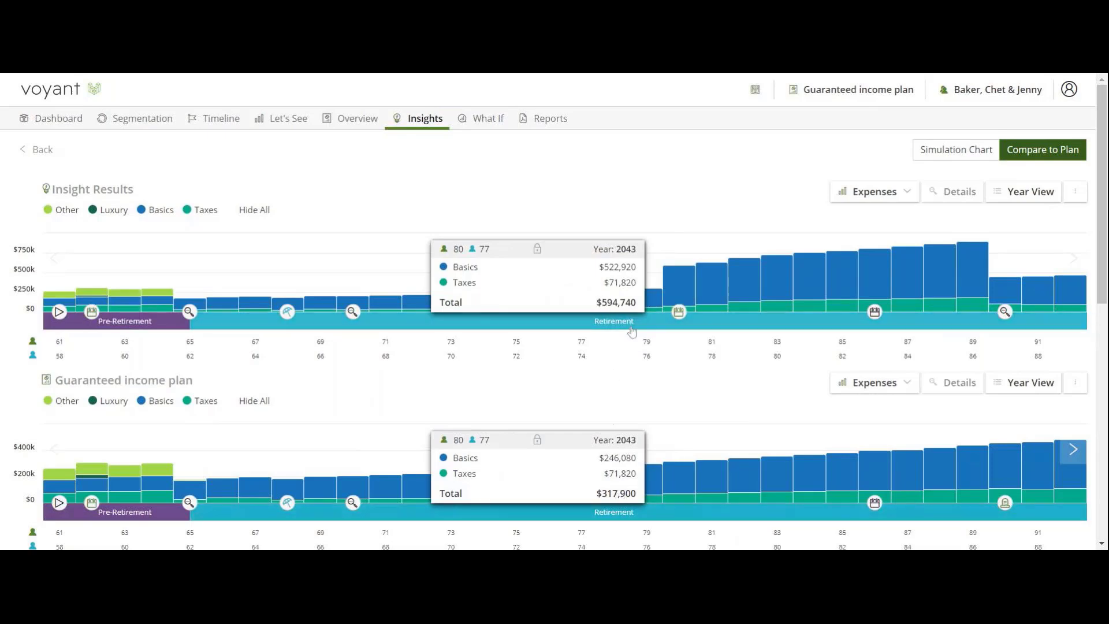
click(736, 280)
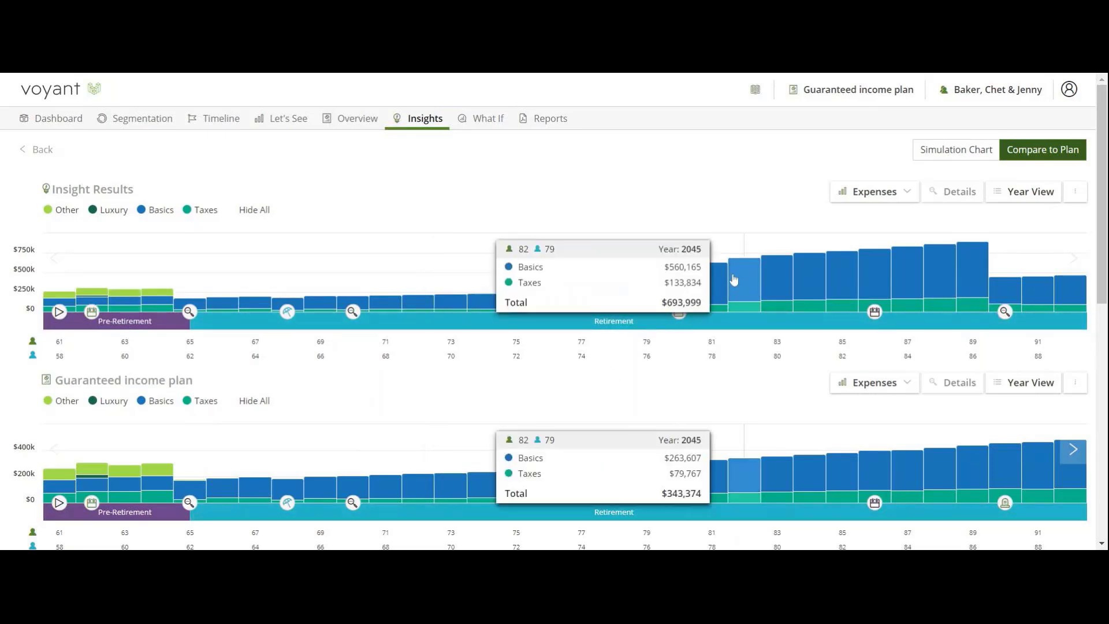
click(855, 279)
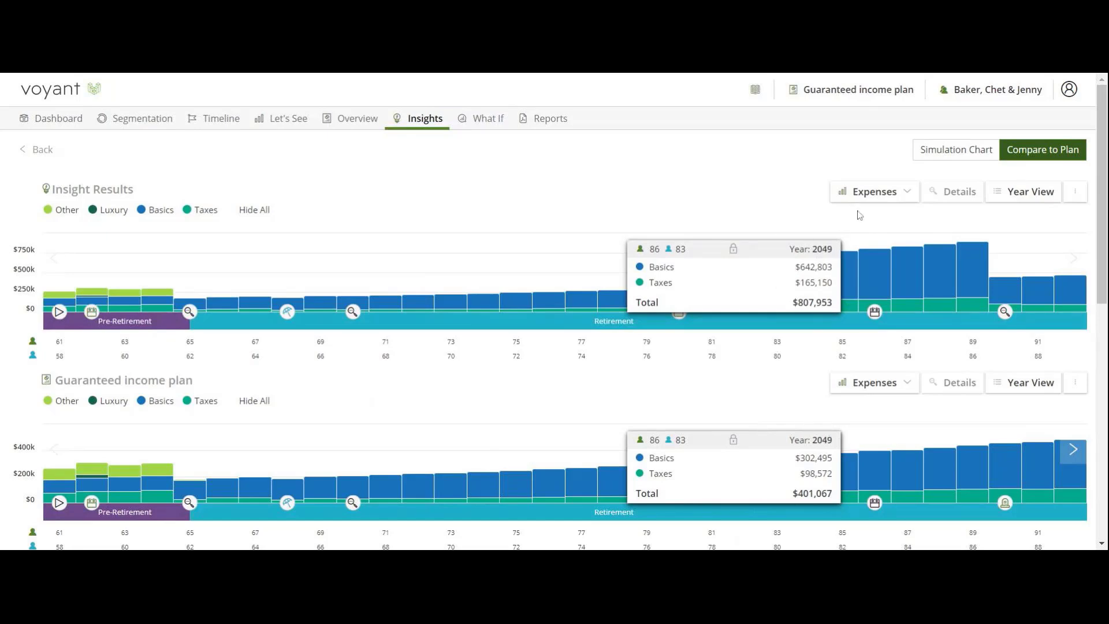
Return to the simulation chart and review the Long Term Care total cost and years of shortfall
click(957, 151)
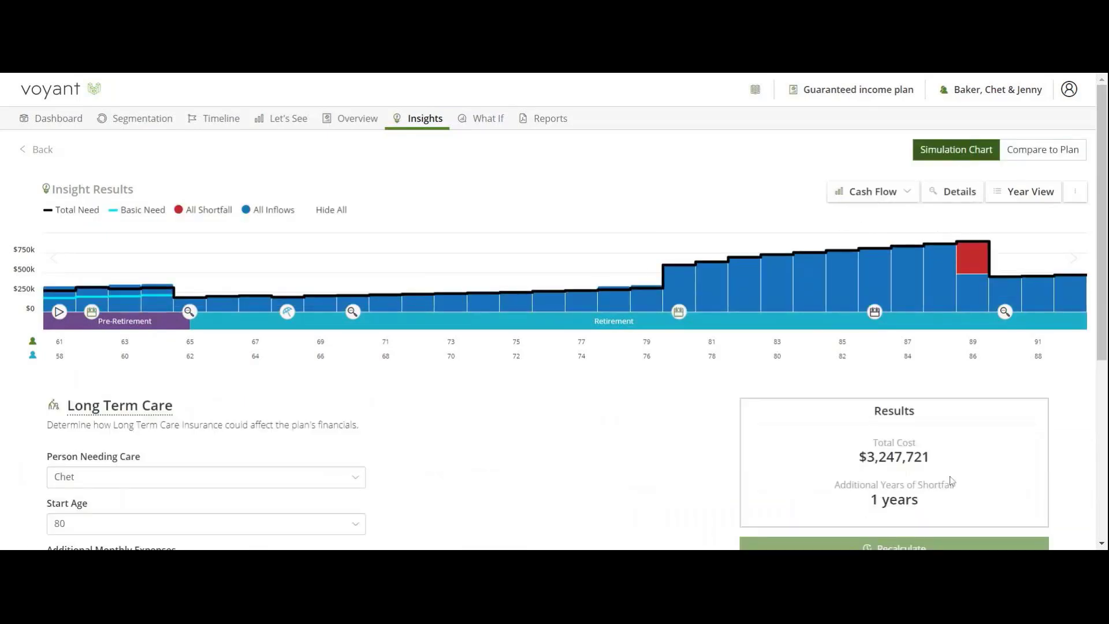
scroll(955, 495, down, 1)
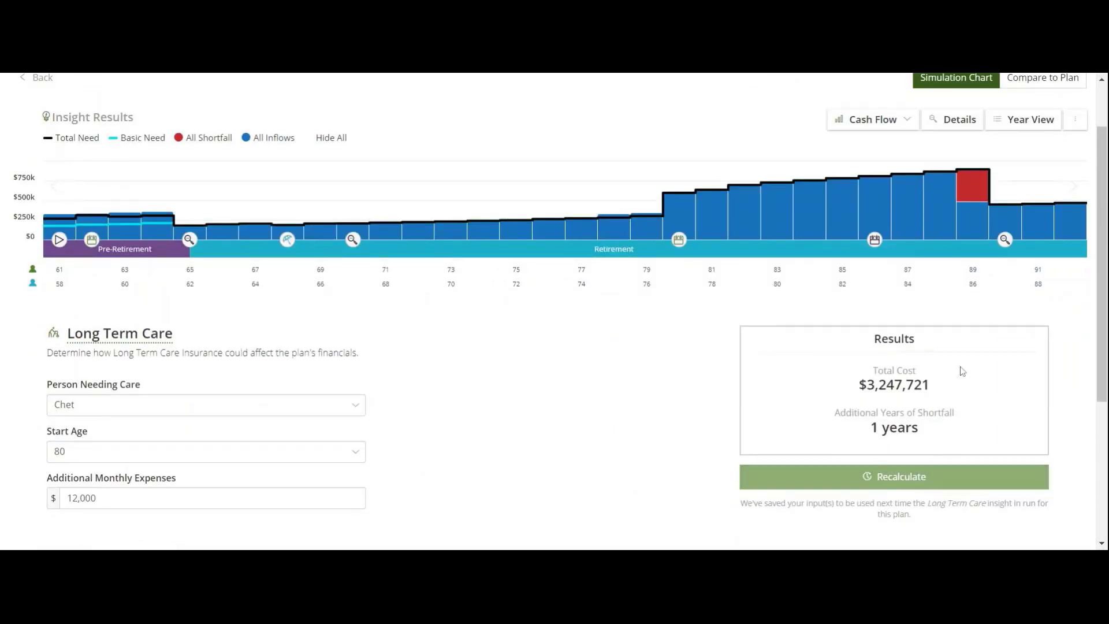
mouse_move(958, 198)
scroll(1003, 330, up, 2)
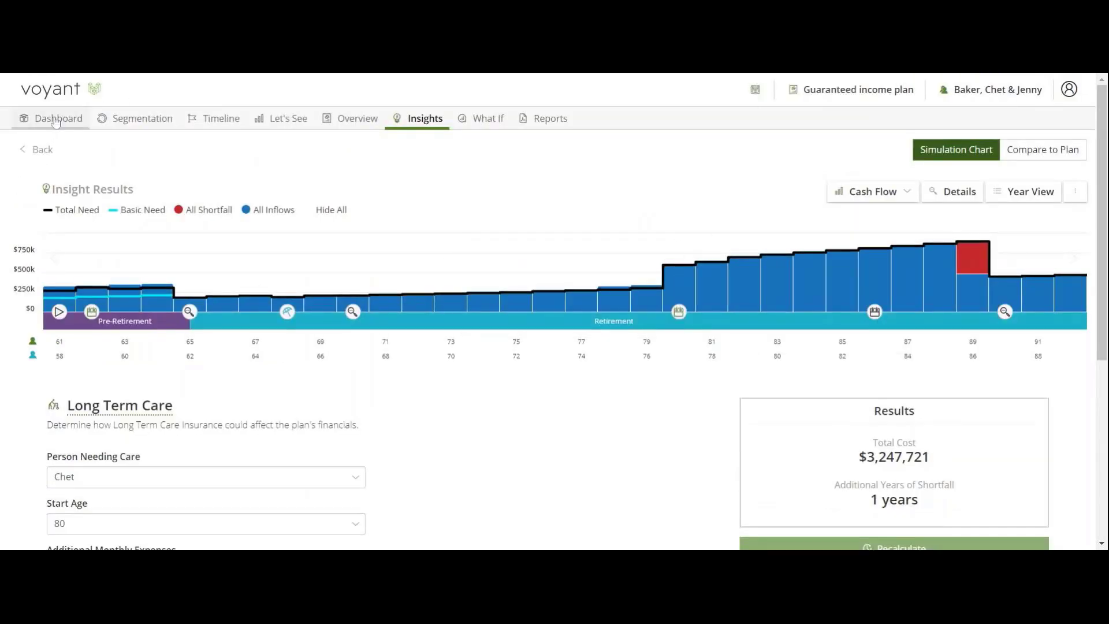
Start adding a Long Term Care insurance policy to the Guaranteed income plan from its dashboard
click(56, 120)
click(1063, 530)
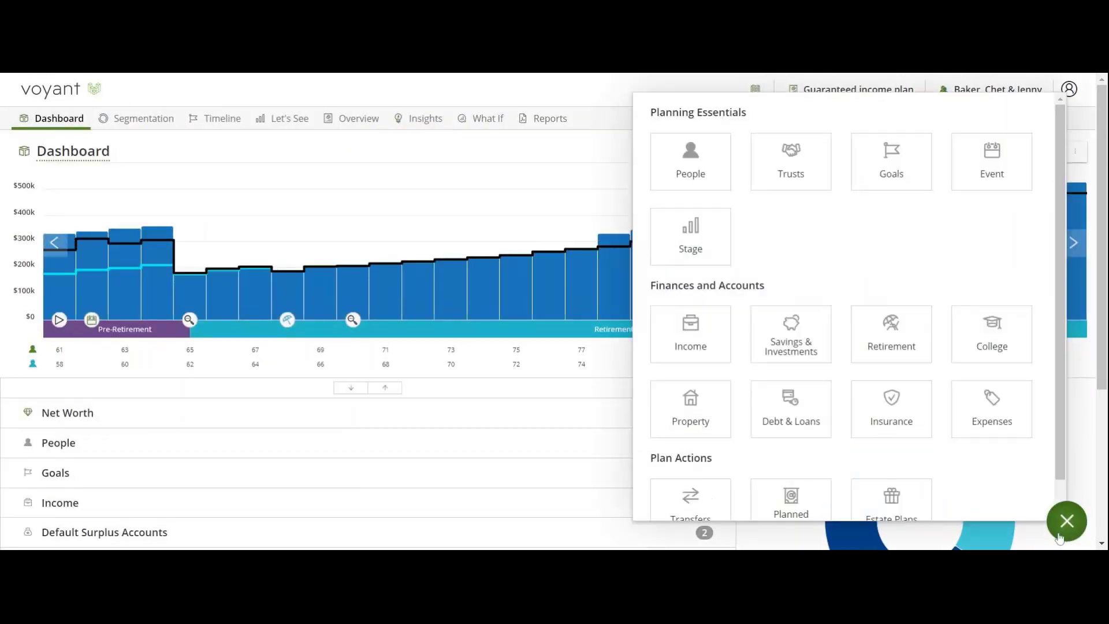
click(890, 411)
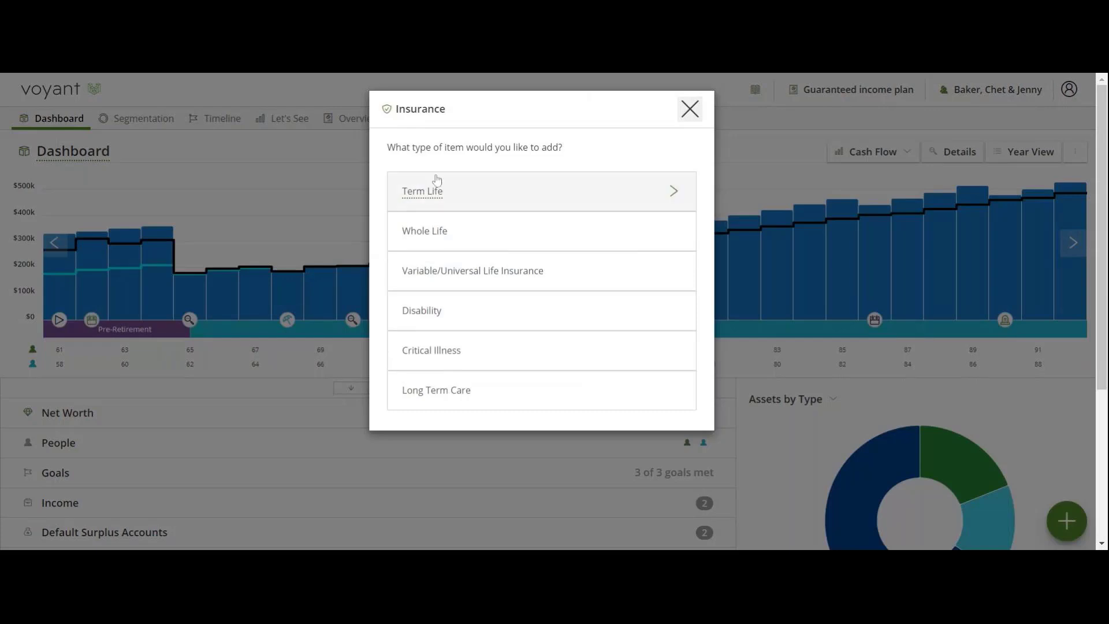
click(460, 394)
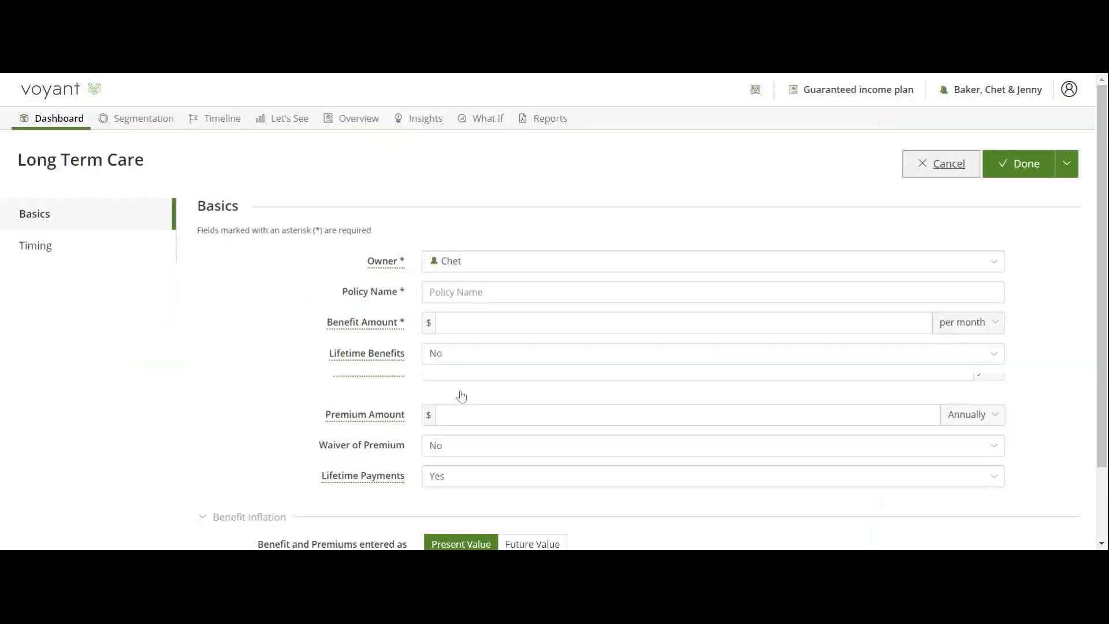
Name the Long Term Care policy LTC insurance and set its benefit amount to $12,000 per month
click(481, 287)
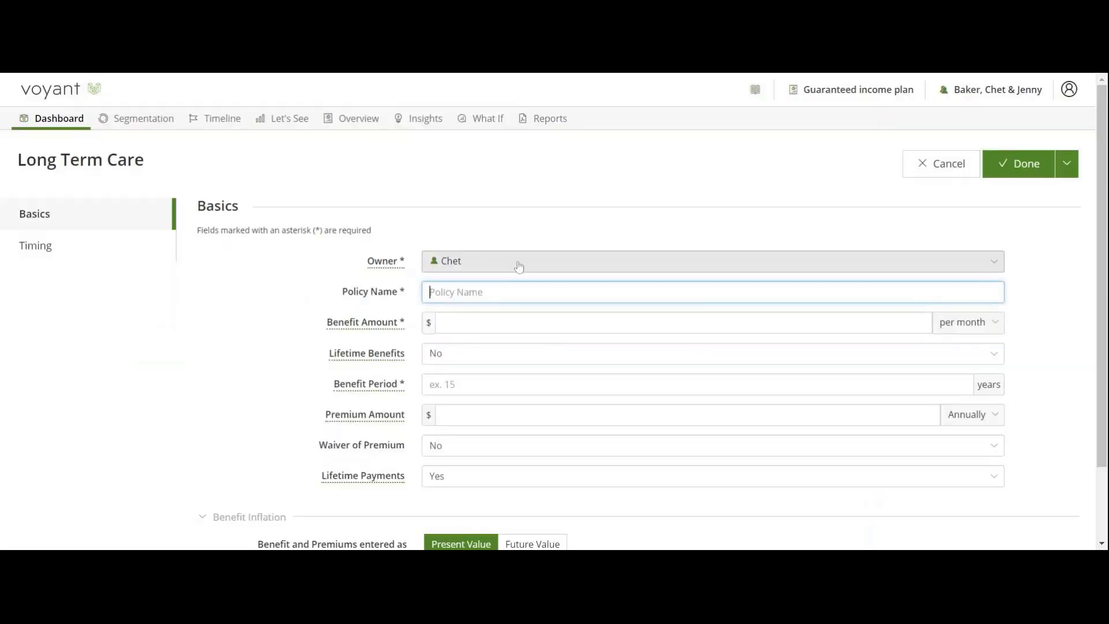
text(LTC insur)
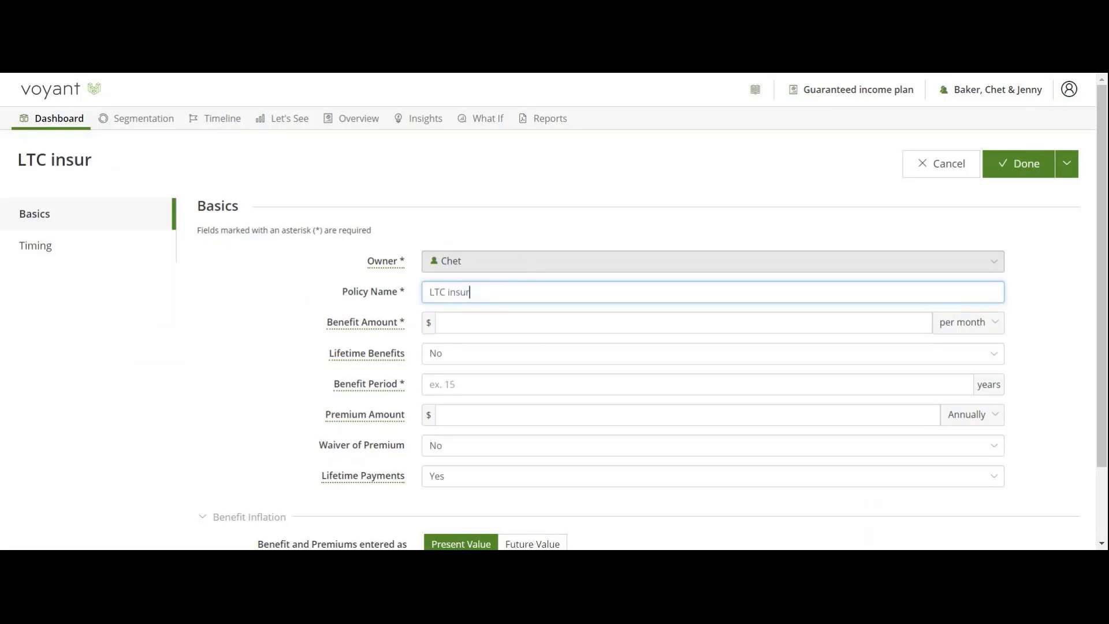
text(ance)
key(Tab)
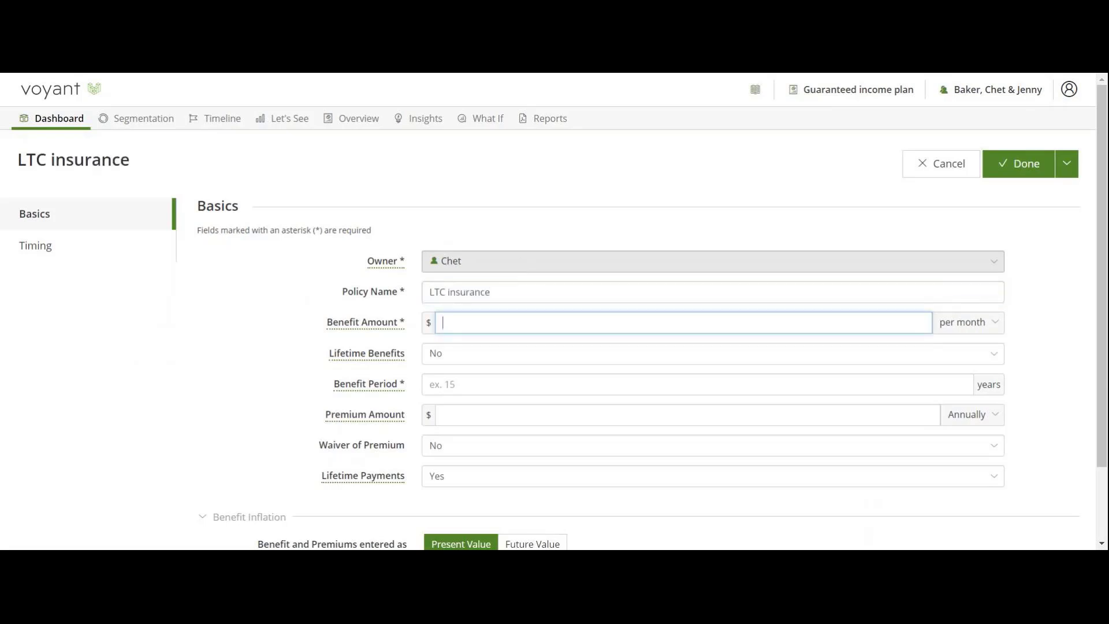
text(12,000)
Turn on lifetime benefits for the LTC insurance policy and set its annual premium amount to $12,000
click(430, 359)
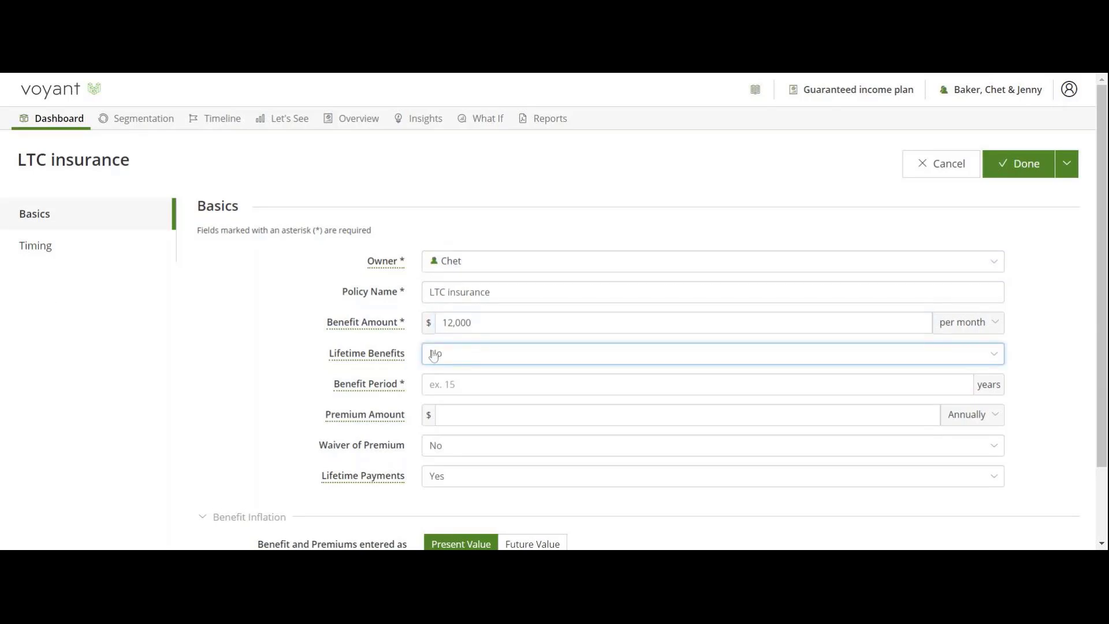
click(462, 376)
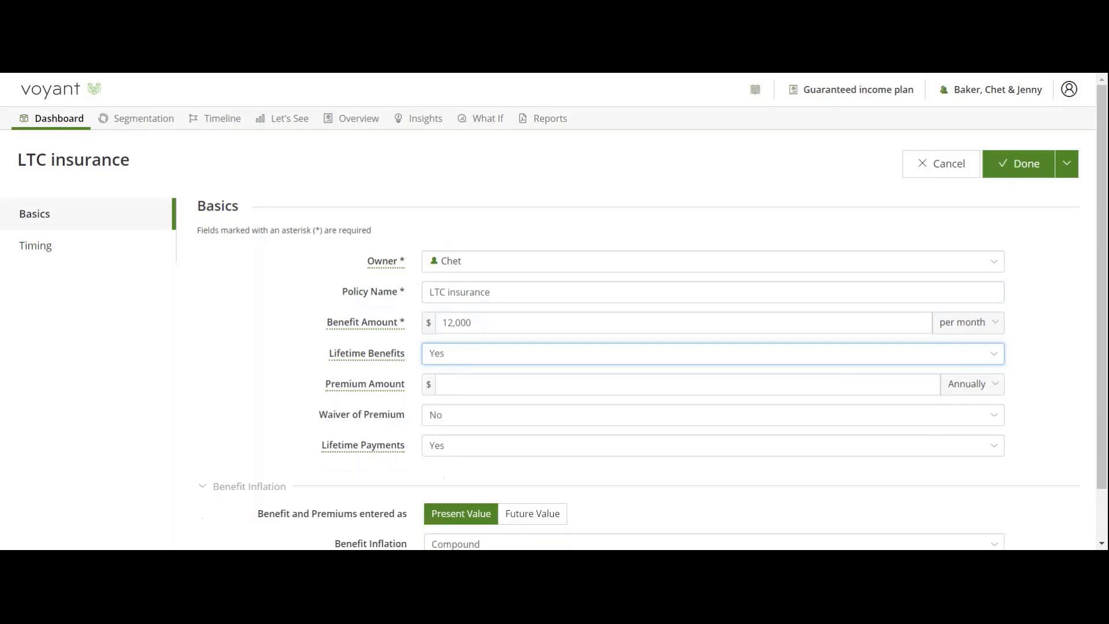
click(459, 383)
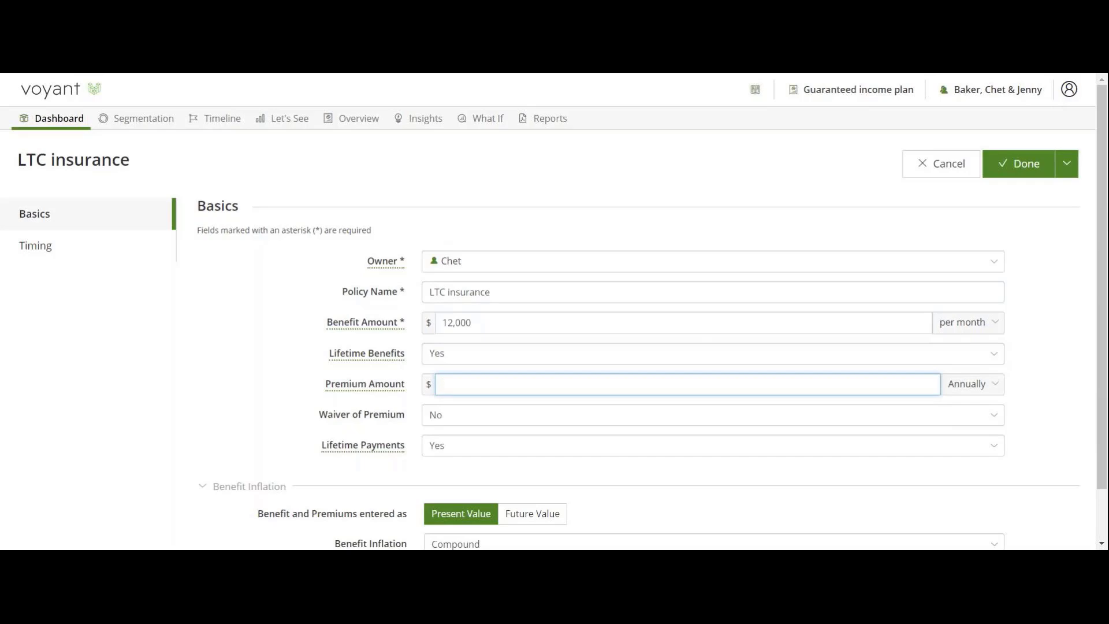
text(120000)
Check the policy's benefit inflation and timing settings, and save the LTC insurance policy to the plan
scroll(478, 440, down, 1)
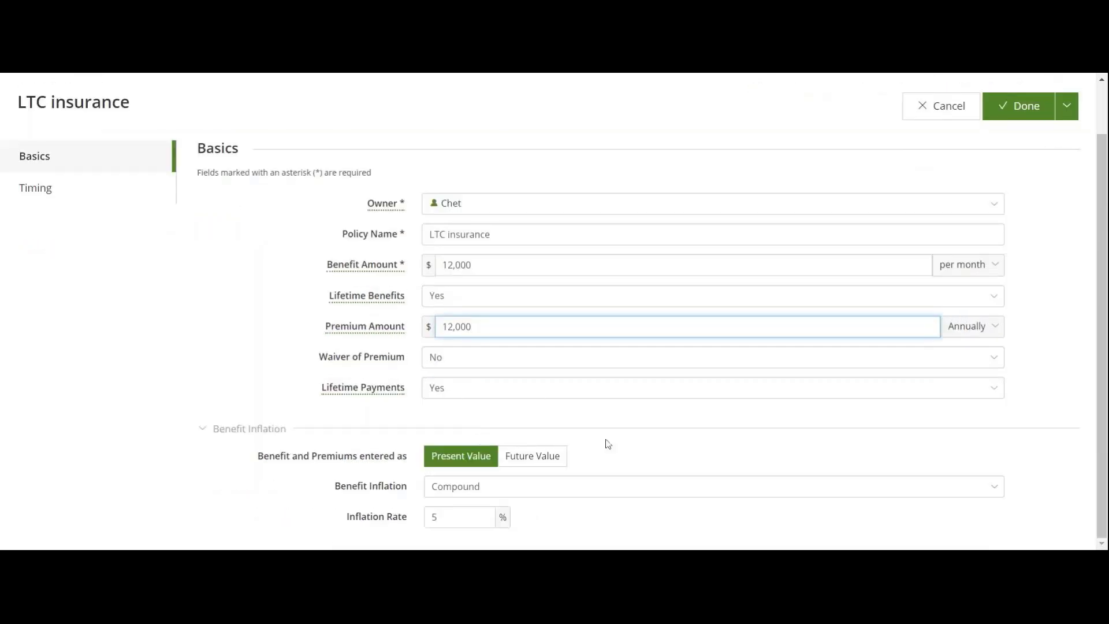
click(455, 493)
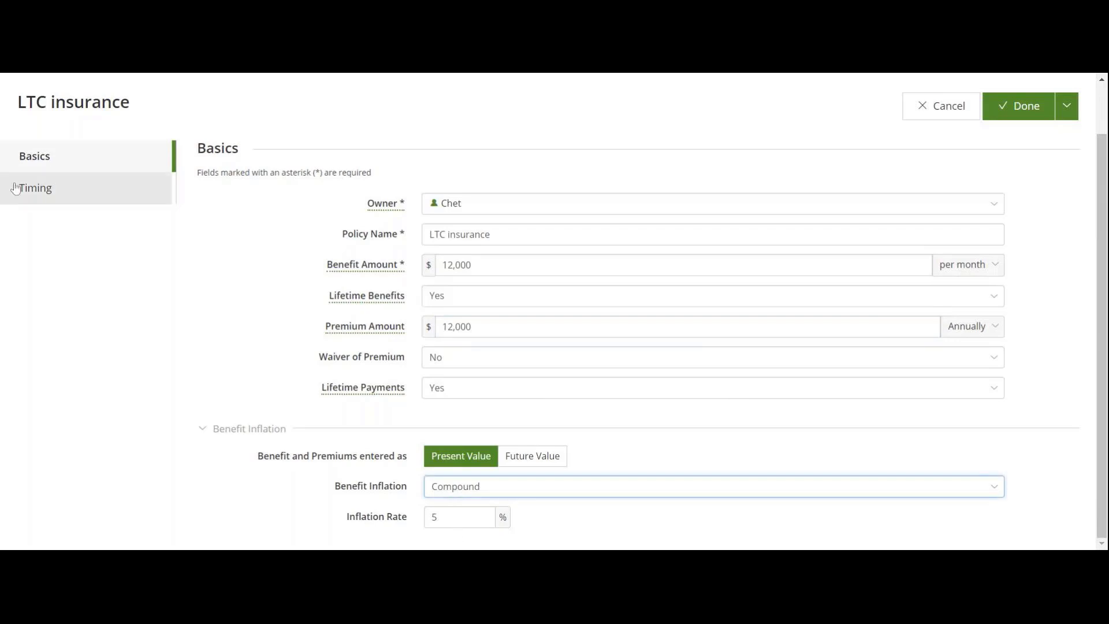
click(35, 198)
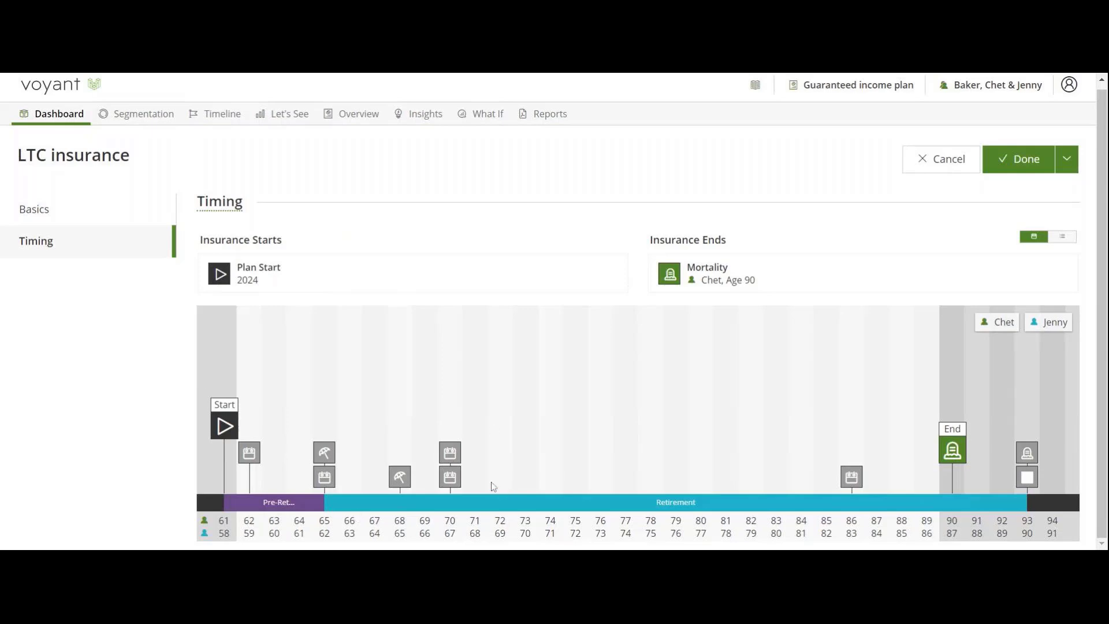
click(88, 208)
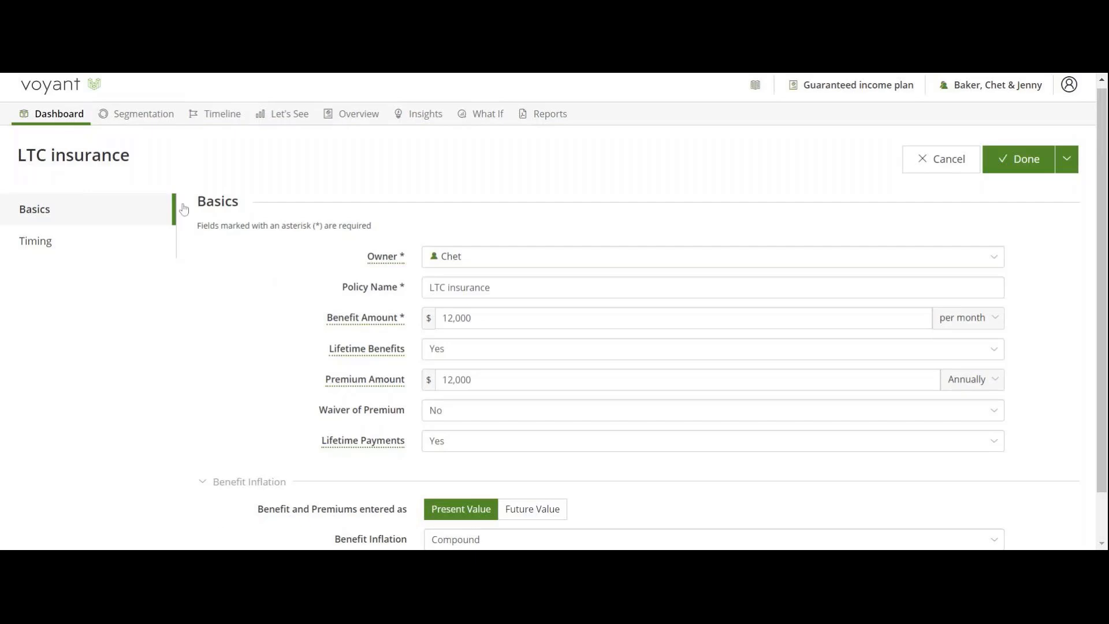
scroll(553, 312, down, 1)
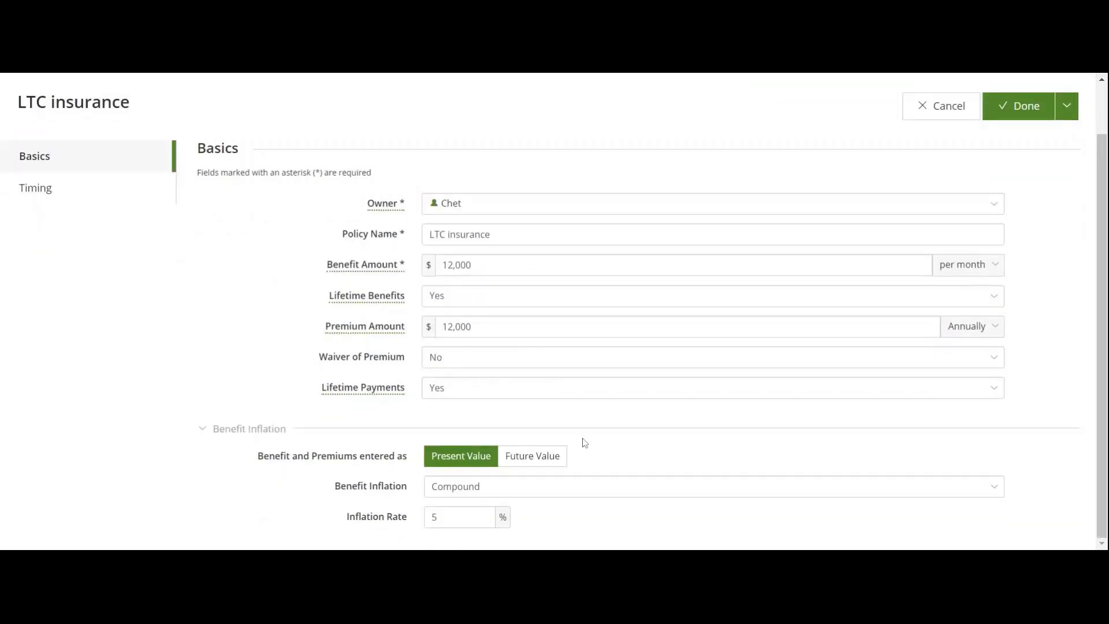
click(1034, 112)
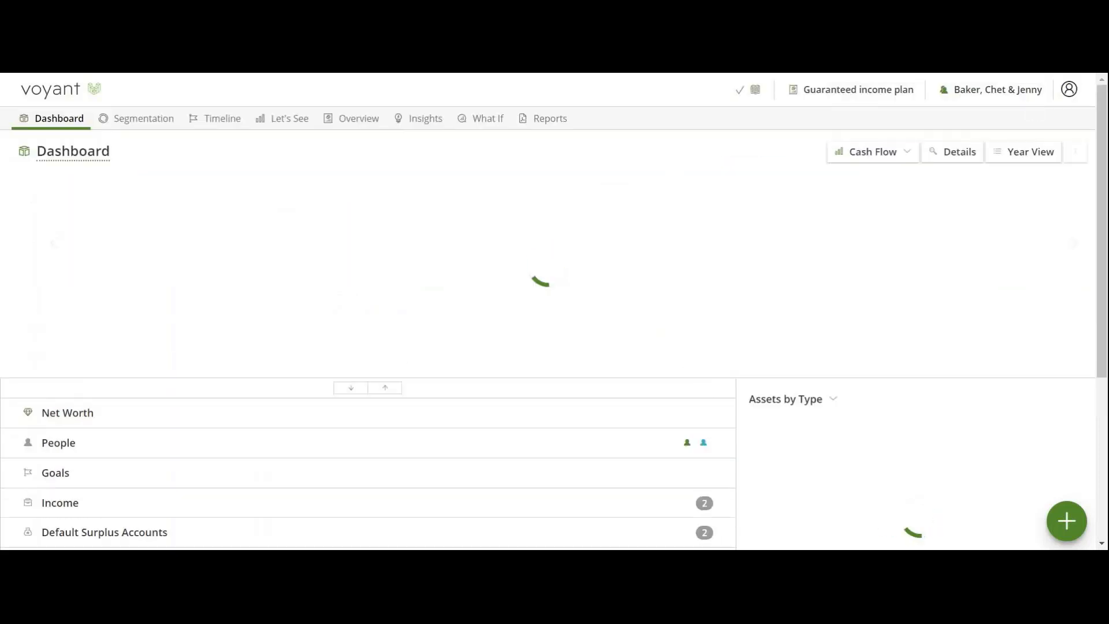
Rerun the Long Term Care insight on the Guaranteed income plan with its saved inputs
click(411, 126)
scroll(479, 384, down, 5)
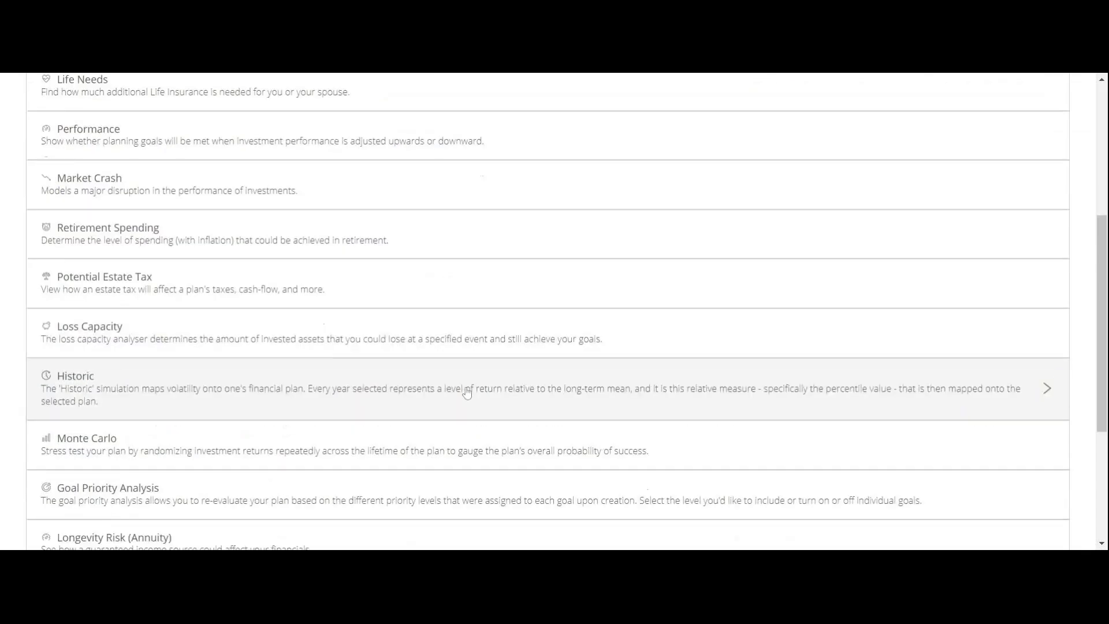
scroll(466, 393, down, 4)
click(259, 410)
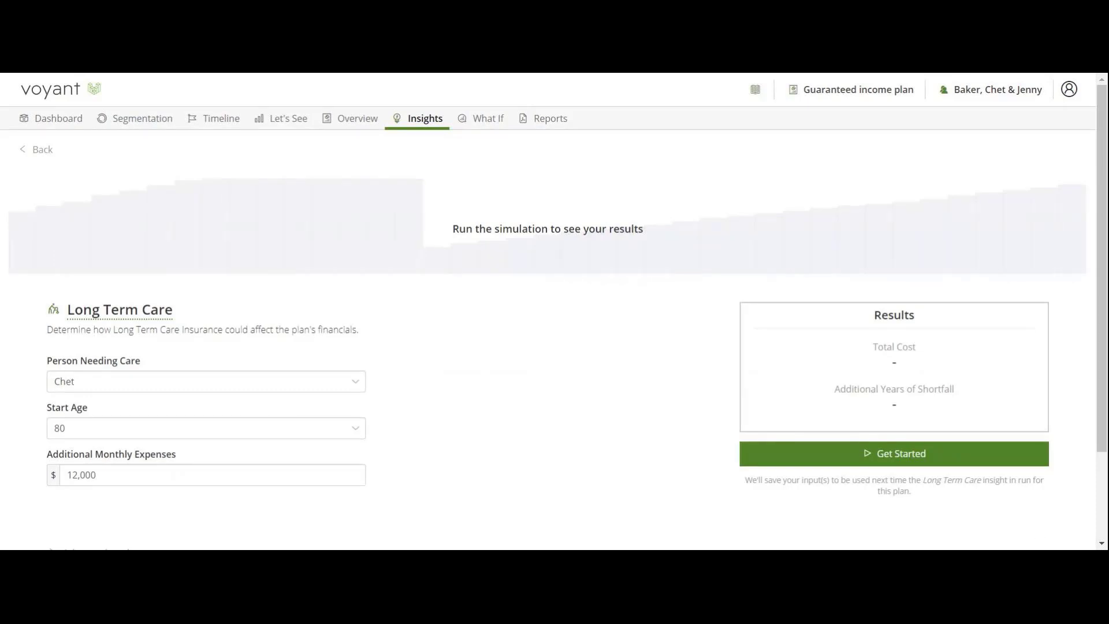
click(930, 457)
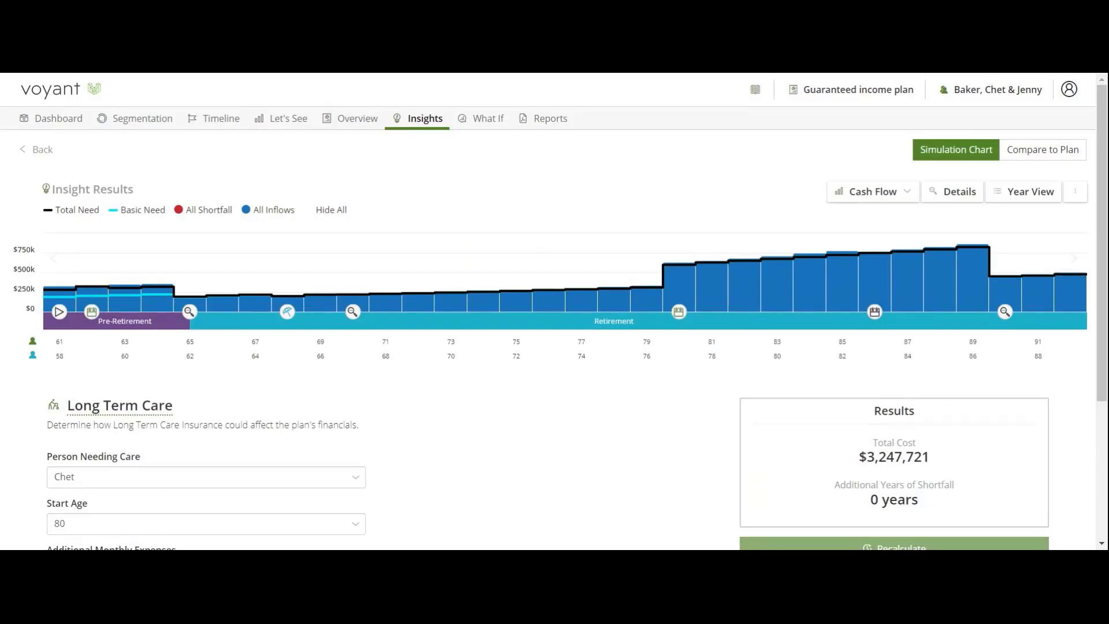
Show the detailed cash flow breakdown of the insight results and check the Person Needing Care setting
click(961, 193)
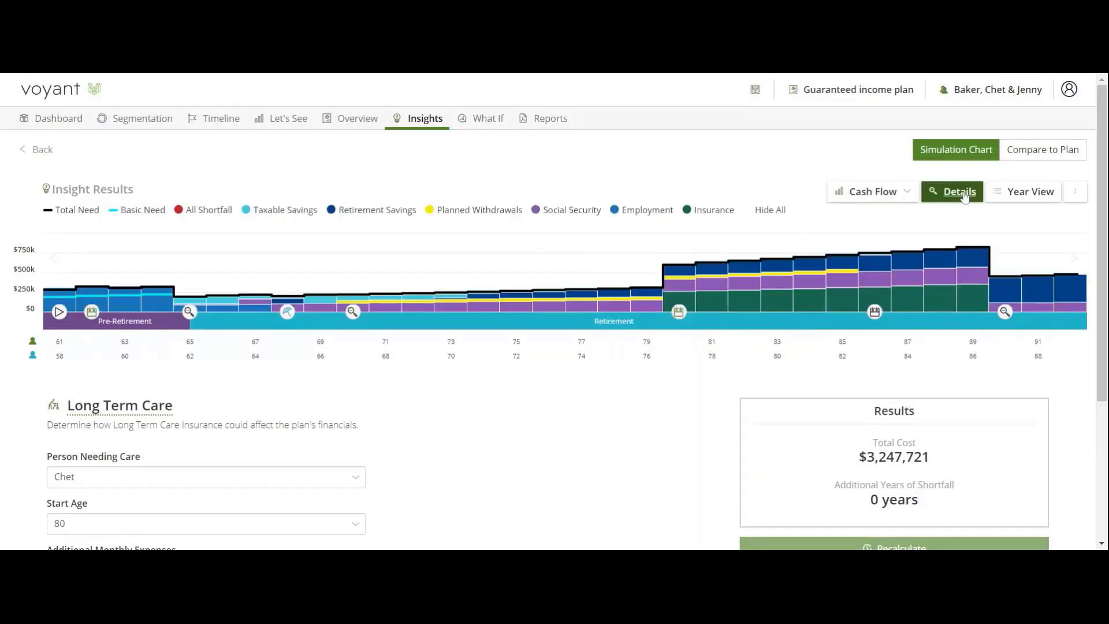
mouse_move(681, 313)
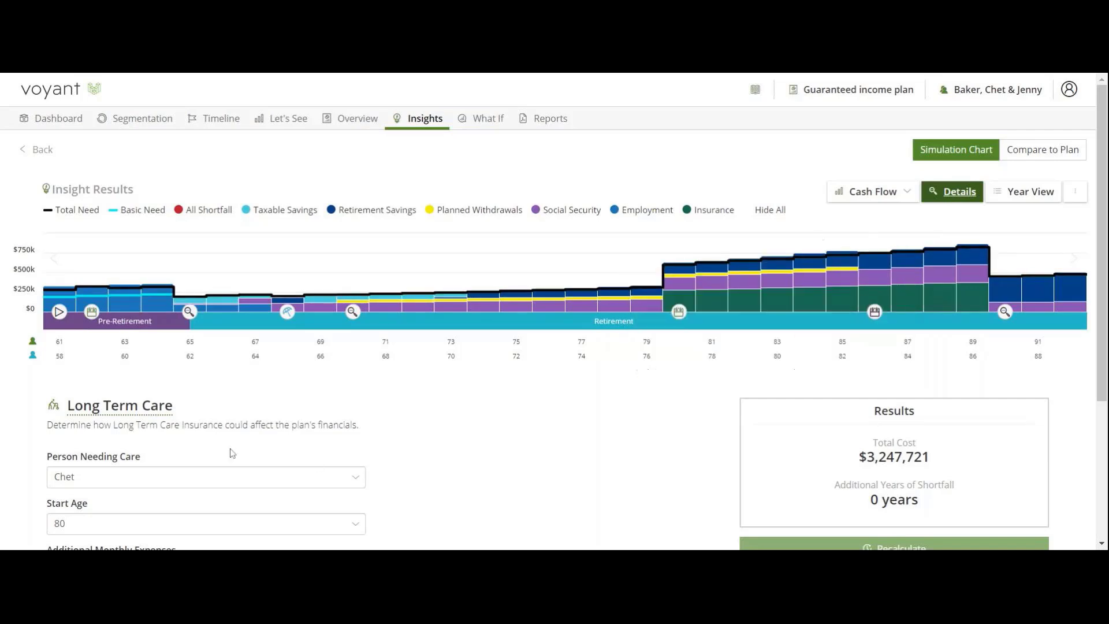
click(230, 480)
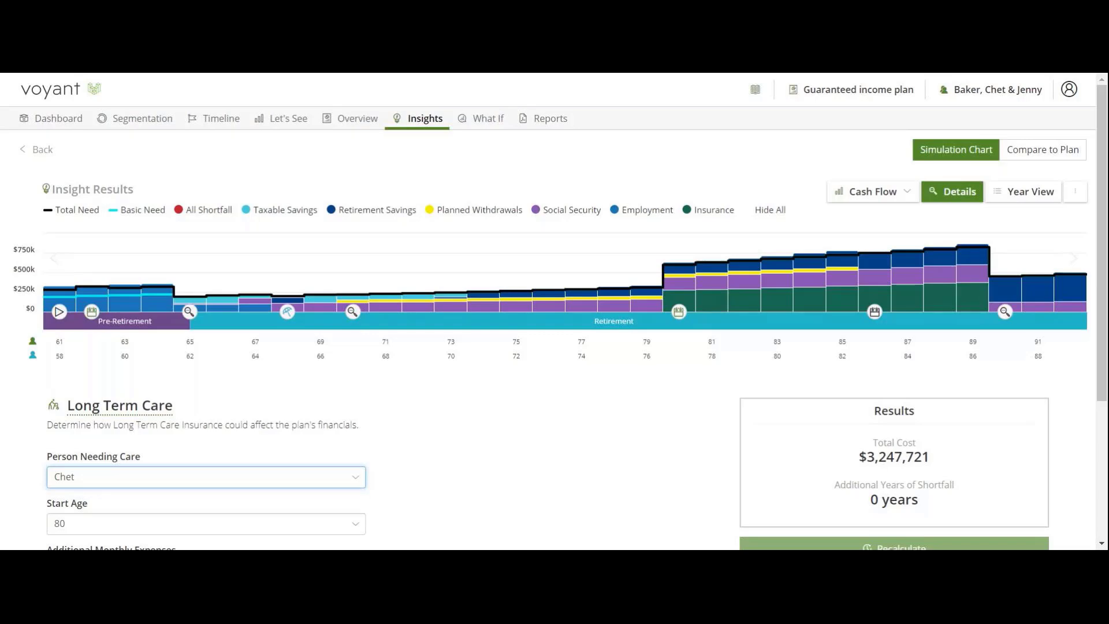
Look up the Request Support option for the client file
click(1003, 94)
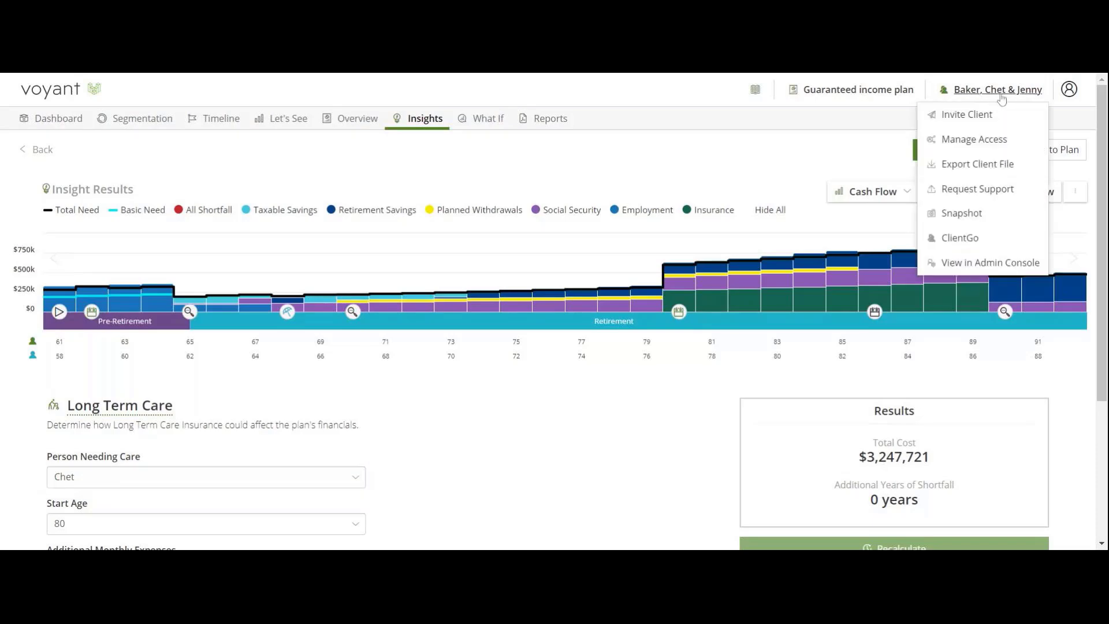
click(980, 195)
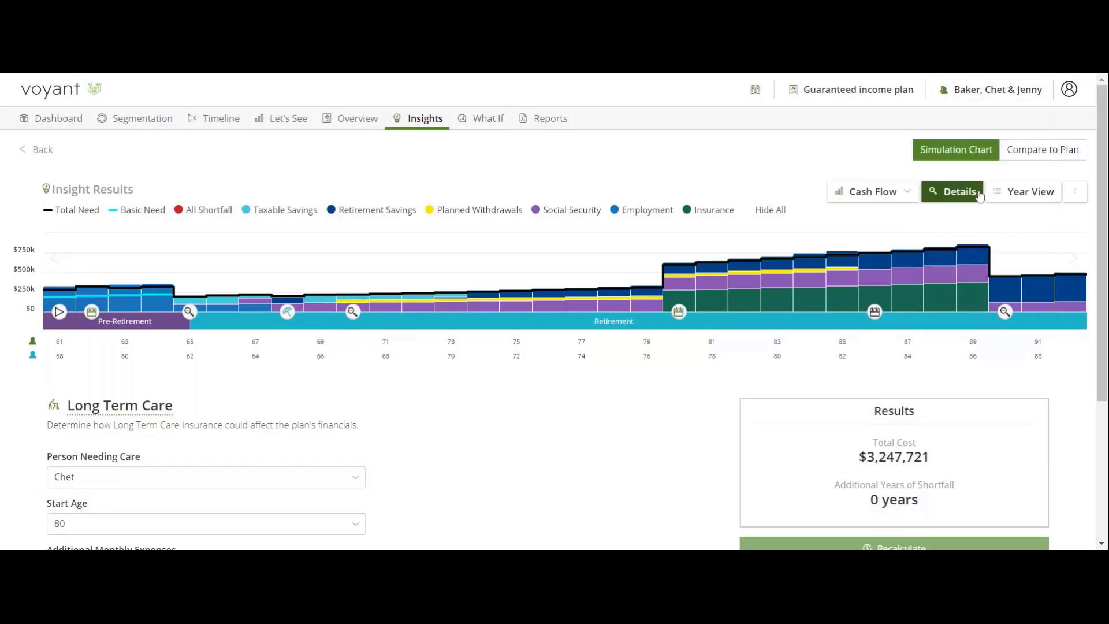